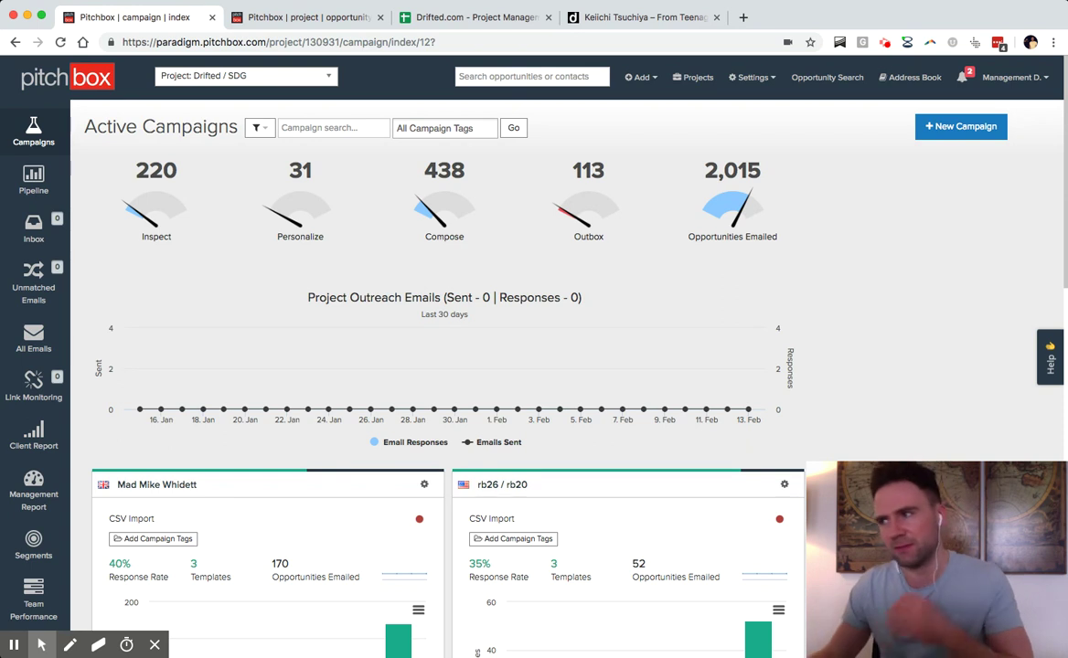
# Step: Switch from the Pitchbox campaign index to the Drifted article 'Keiichi Tsuchiya – From Teenage Tearaway To Drift King'
pyautogui.click(780, 218)
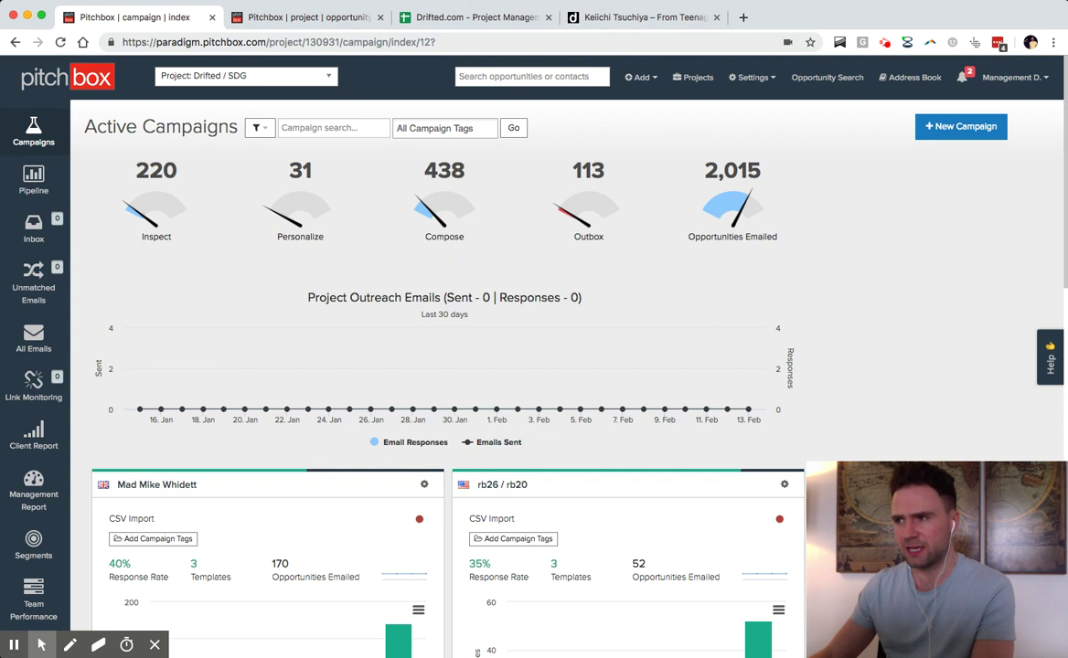
pyautogui.click(640, 17)
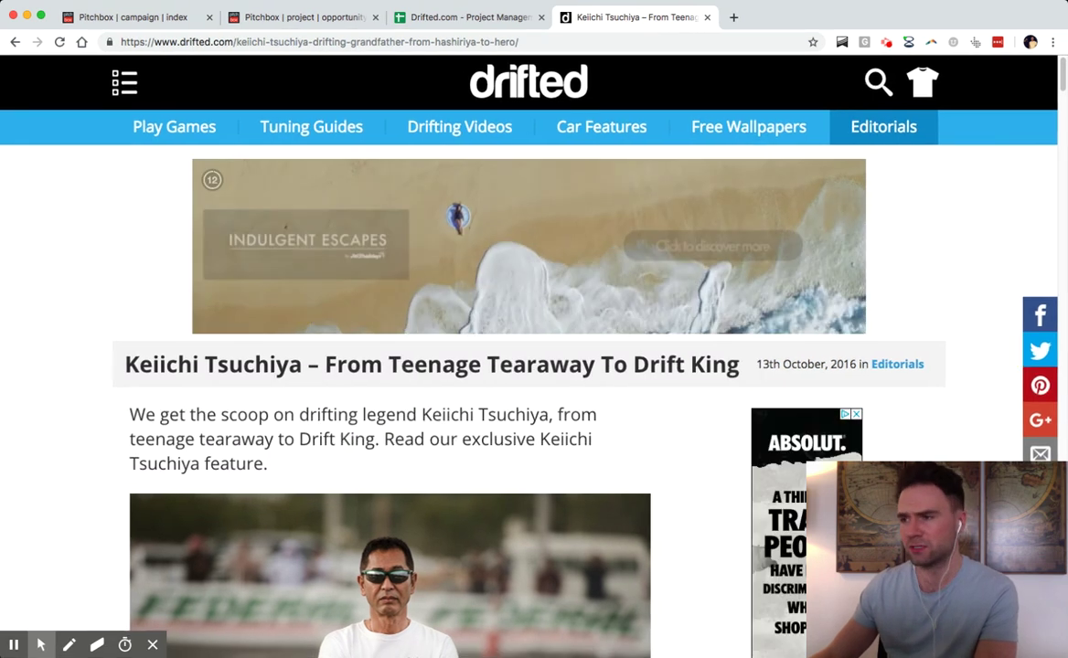
# Step: Scroll the article, then return to Pitchbox's Mad Mike, rb26/rb20, SR20 and Daigo Saito campaign cards
pyautogui.scroll(-3, 529, 366)
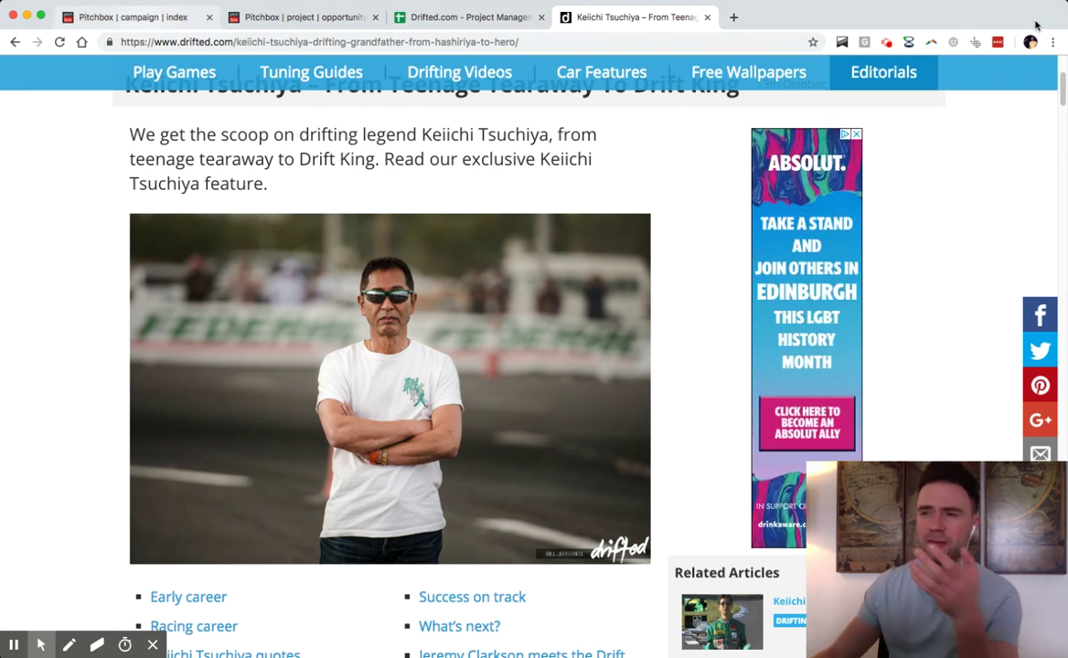
pyautogui.click(133, 17)
pyautogui.scroll(-2, 439, 347)
pyautogui.scroll(-5, 439, 347)
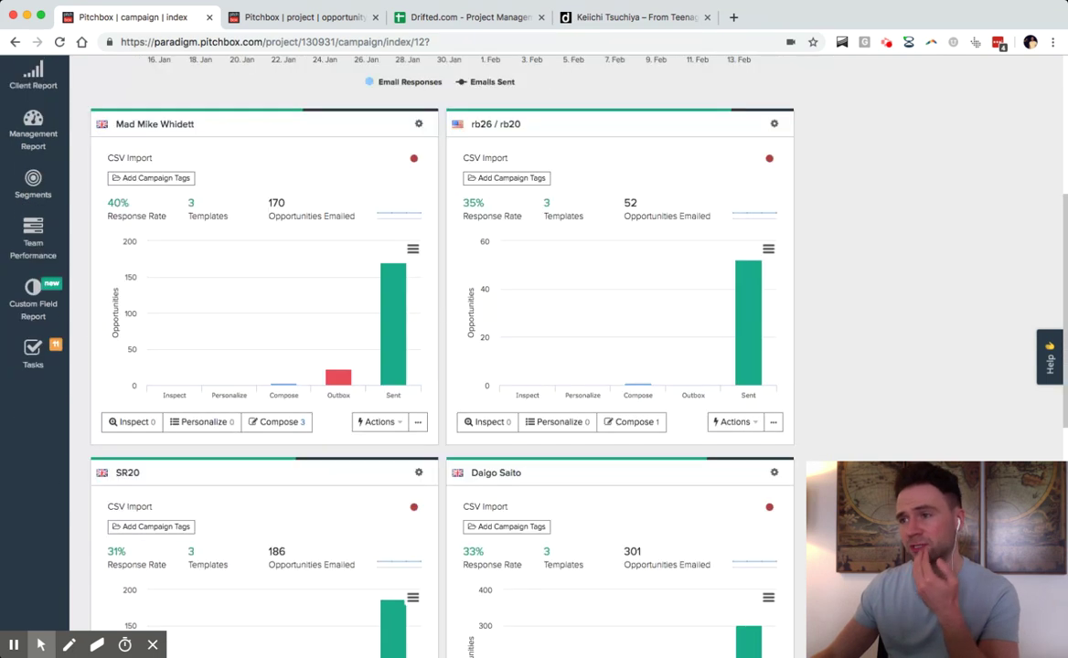
# Step: In the Drifted.com Project Management sheet, follow the H11 link to Keiichi Tsuchiya Mentions
pyautogui.click(467, 17)
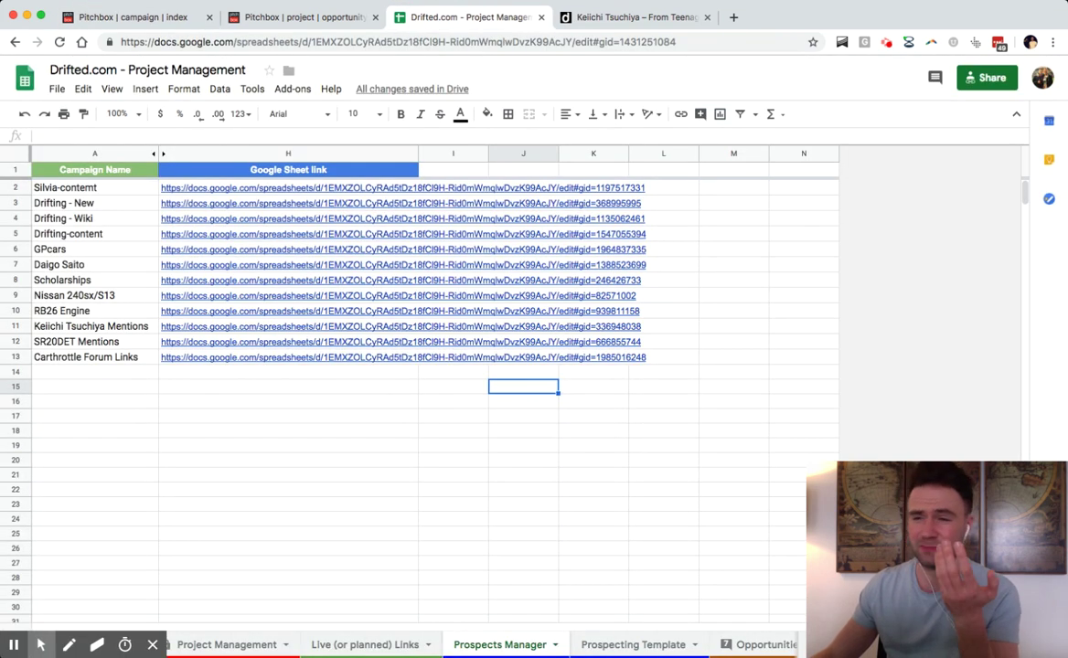
pyautogui.click(229, 326)
pyautogui.click(236, 322)
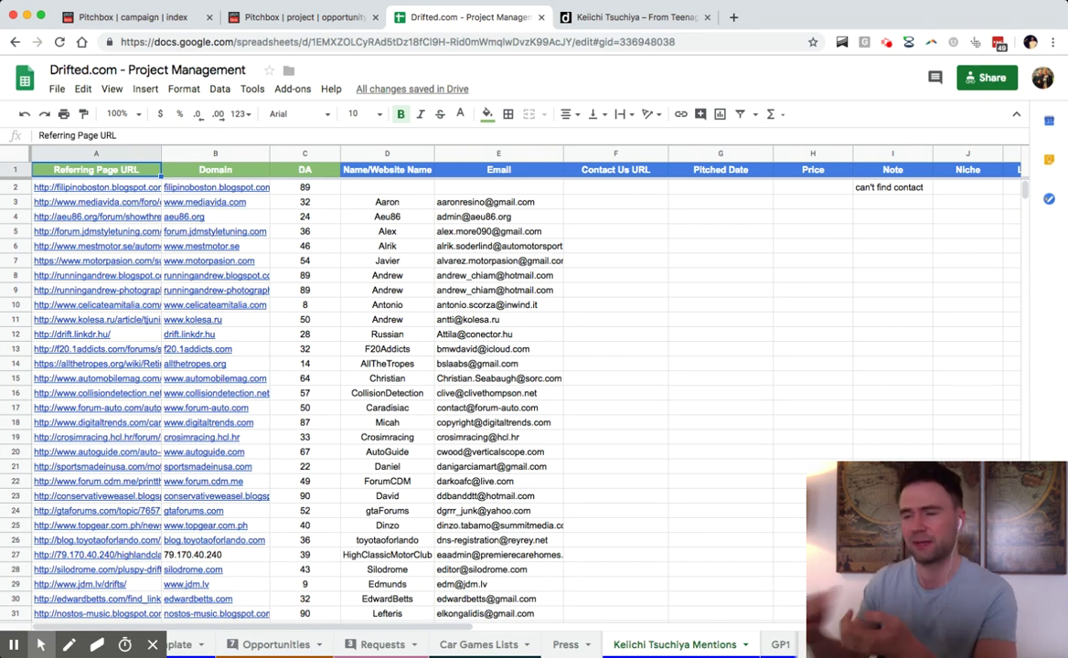
# Step: Review the prospect list: a referring page URL, the contact name in D9, the empty Pitched Date column
pyautogui.click(590, 352)
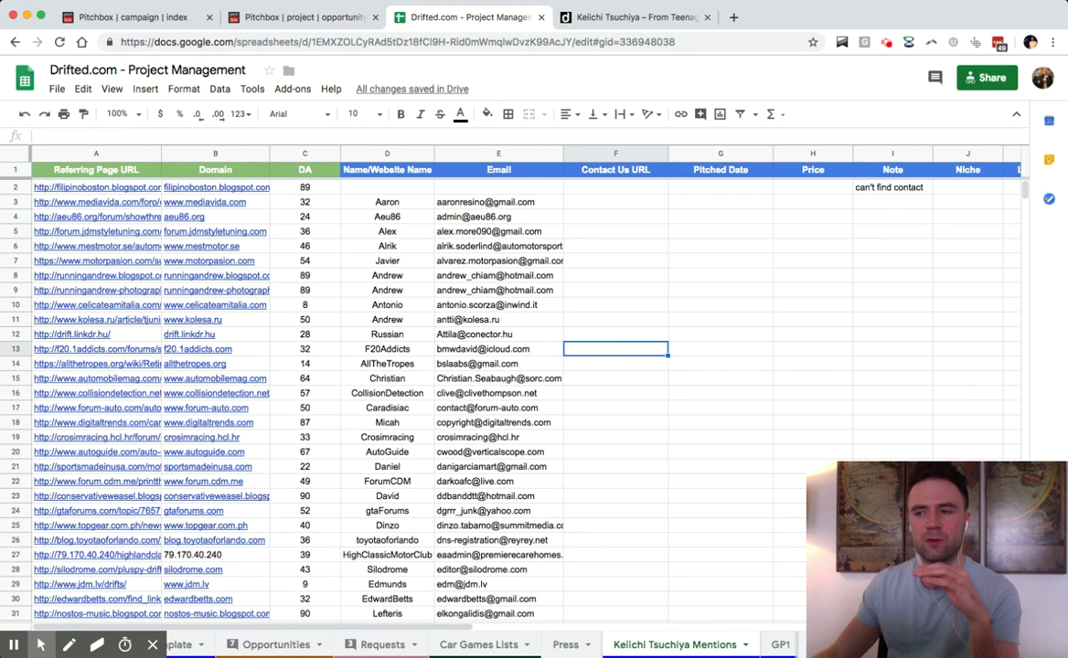
pyautogui.scroll(-1, 422, 367)
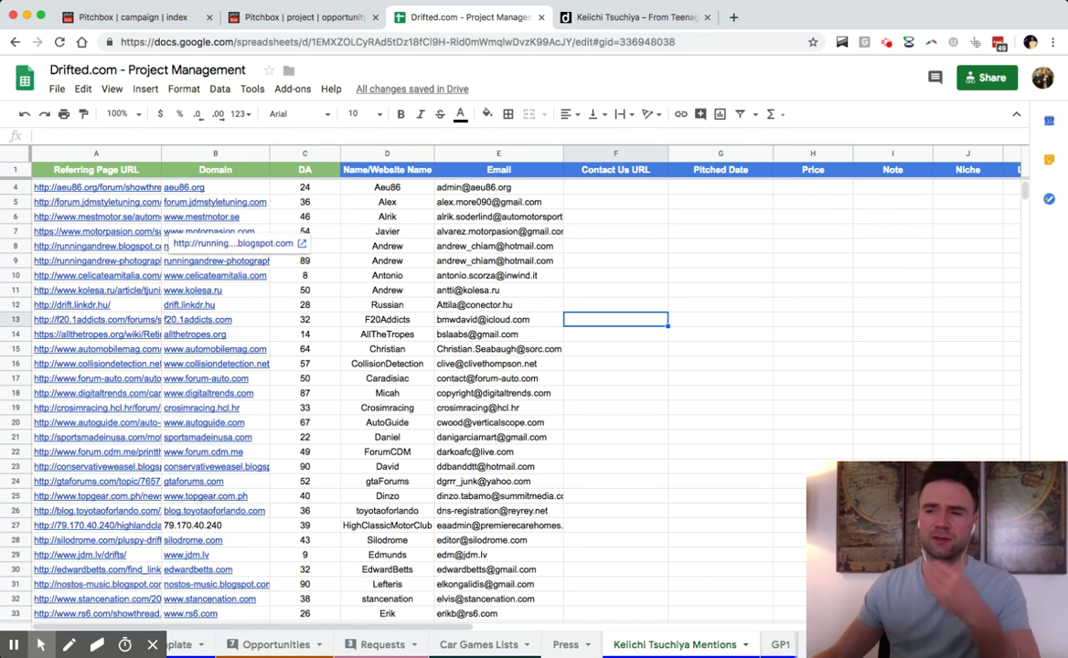
pyautogui.click(95, 217)
pyautogui.click(387, 261)
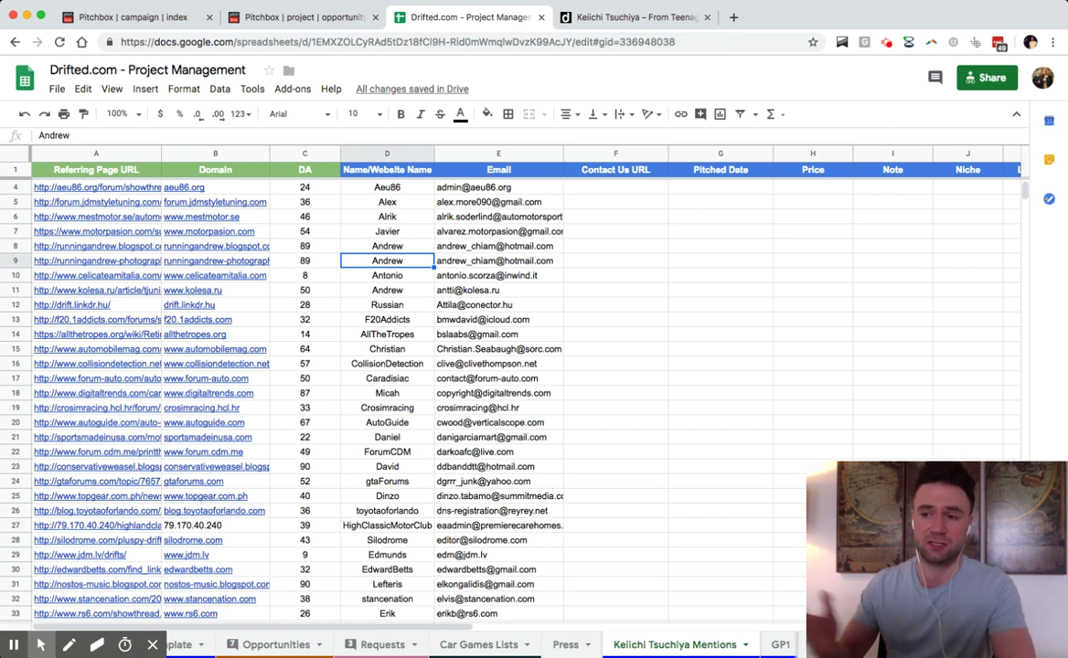
pyautogui.click(721, 349)
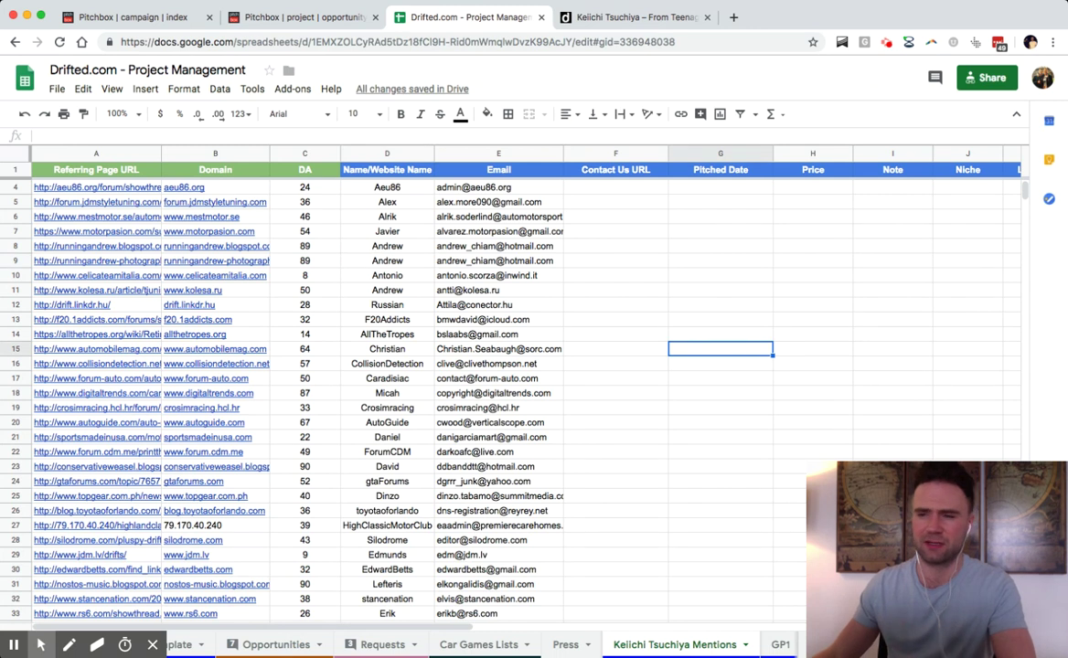
pyautogui.scroll(-1, 366, 384)
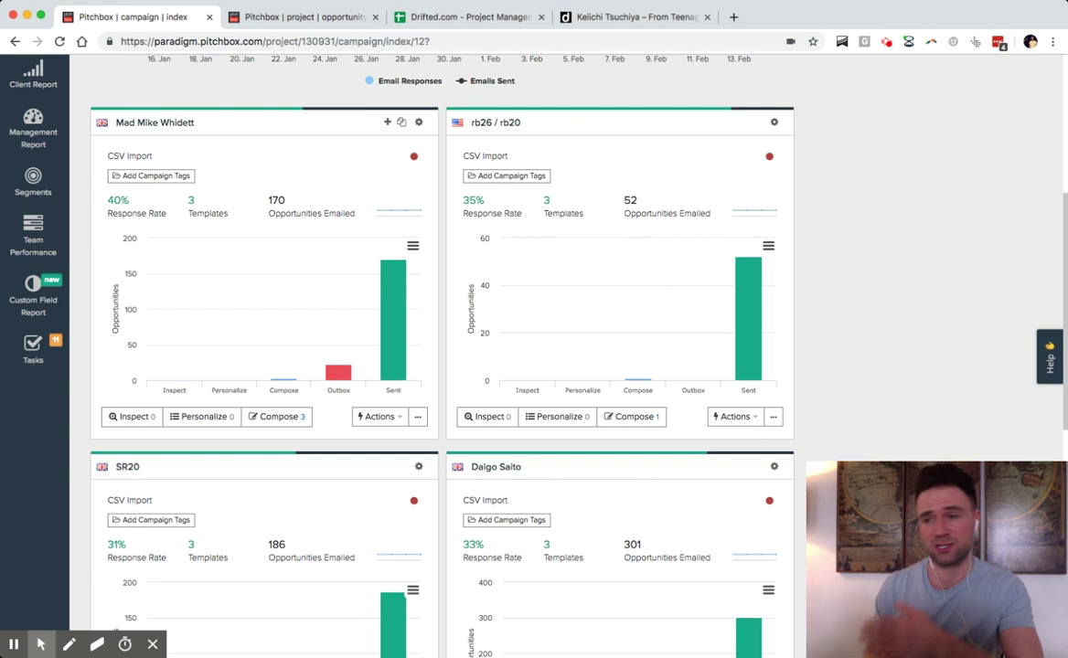
# Step: Open the Keiichi Tsuchiya on Lega Nerd opportunity page with its email thread and Won milestone note
pyautogui.click(843, 217)
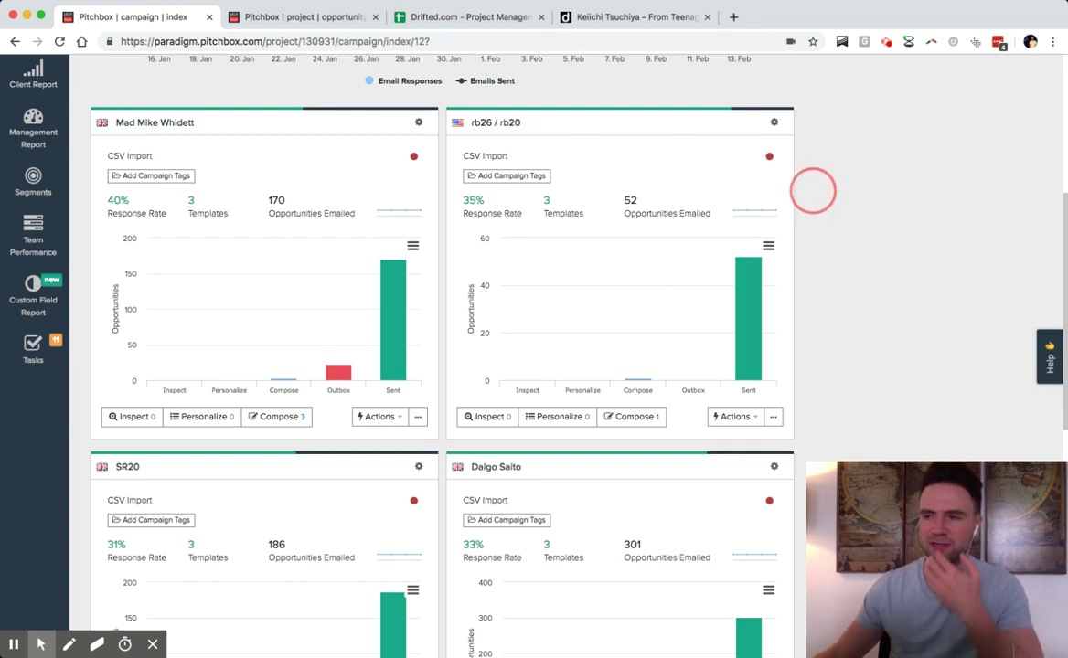
pyautogui.click(302, 16)
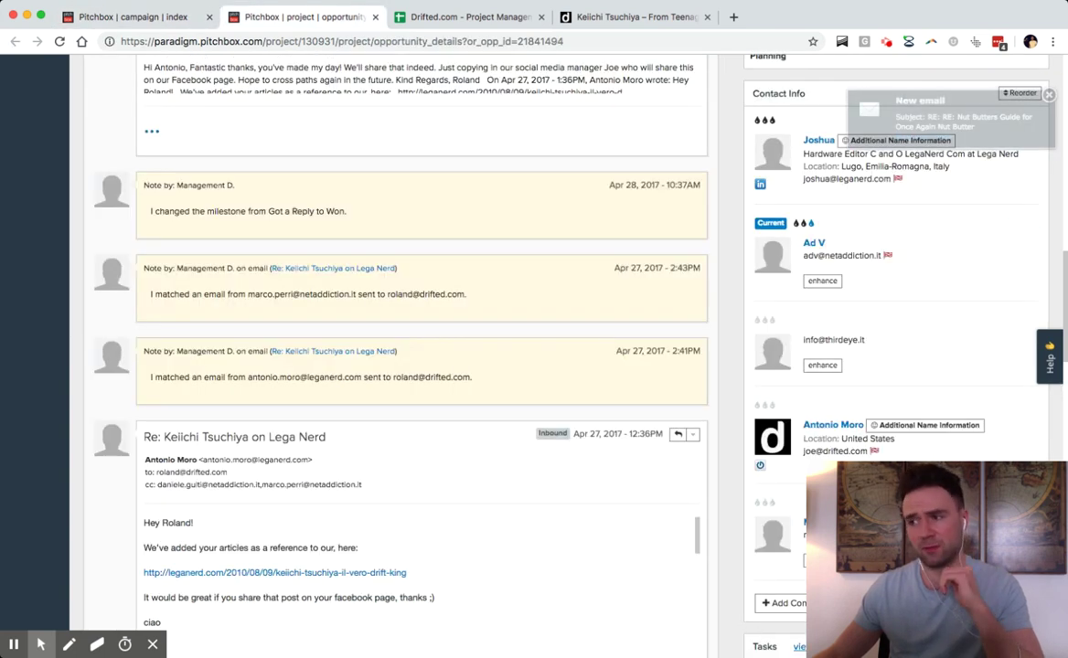
# Step: Scroll the email thread and highlight the sentence about Keiichi Tsuchiya, king of drifting
pyautogui.scroll(3, 530, 348)
pyautogui.scroll(-9, 421, 348)
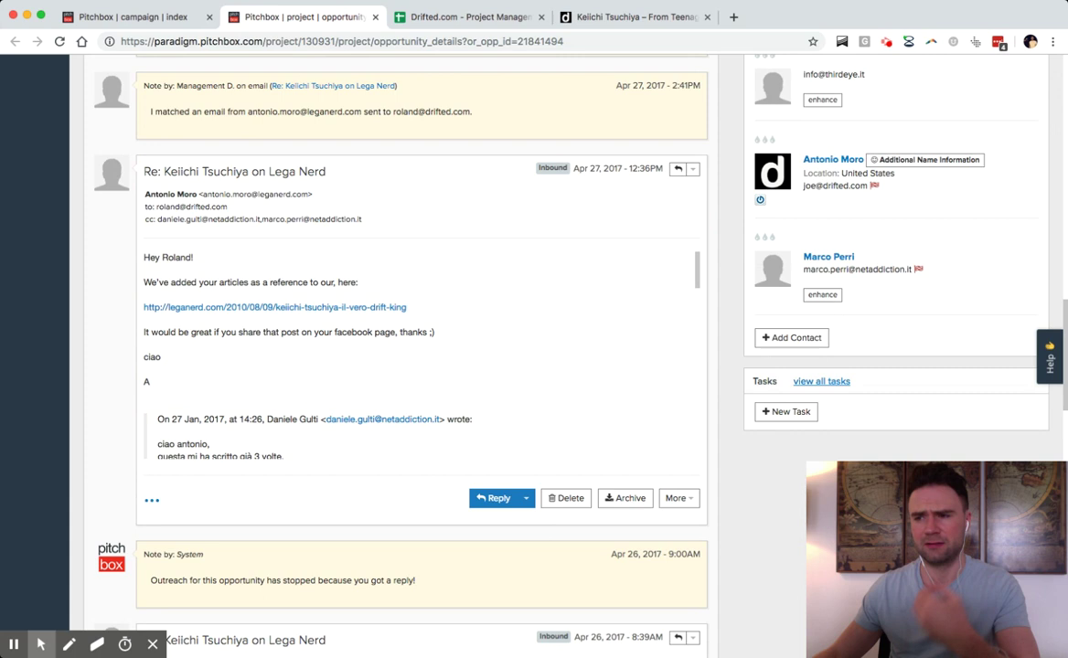
pyautogui.scroll(-10, 421, 356)
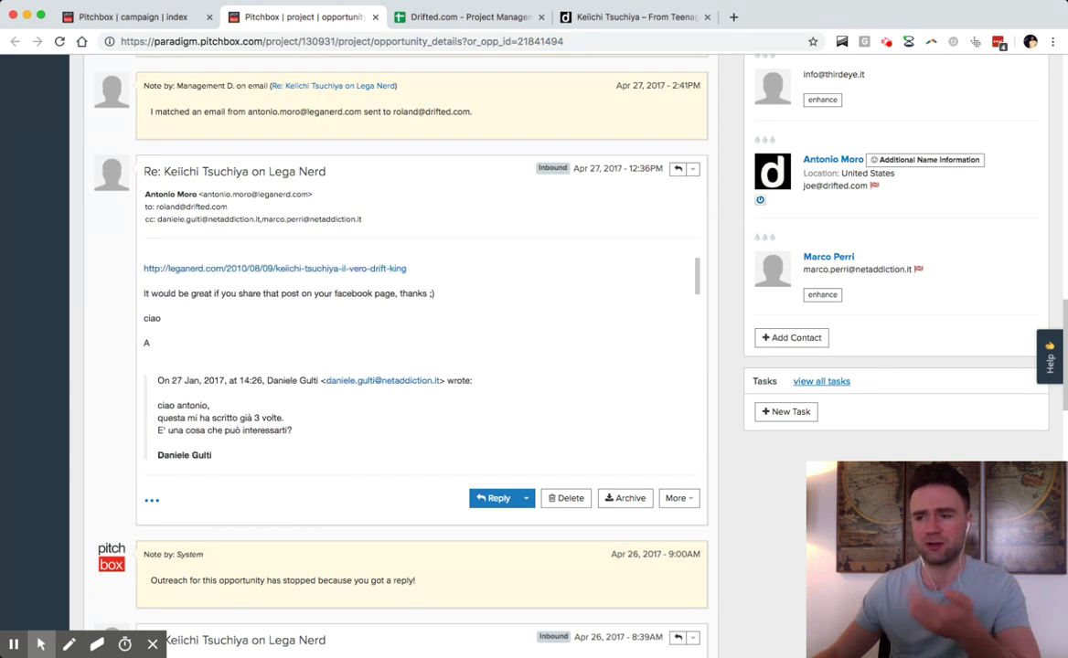
pyautogui.scroll(10, 421, 357)
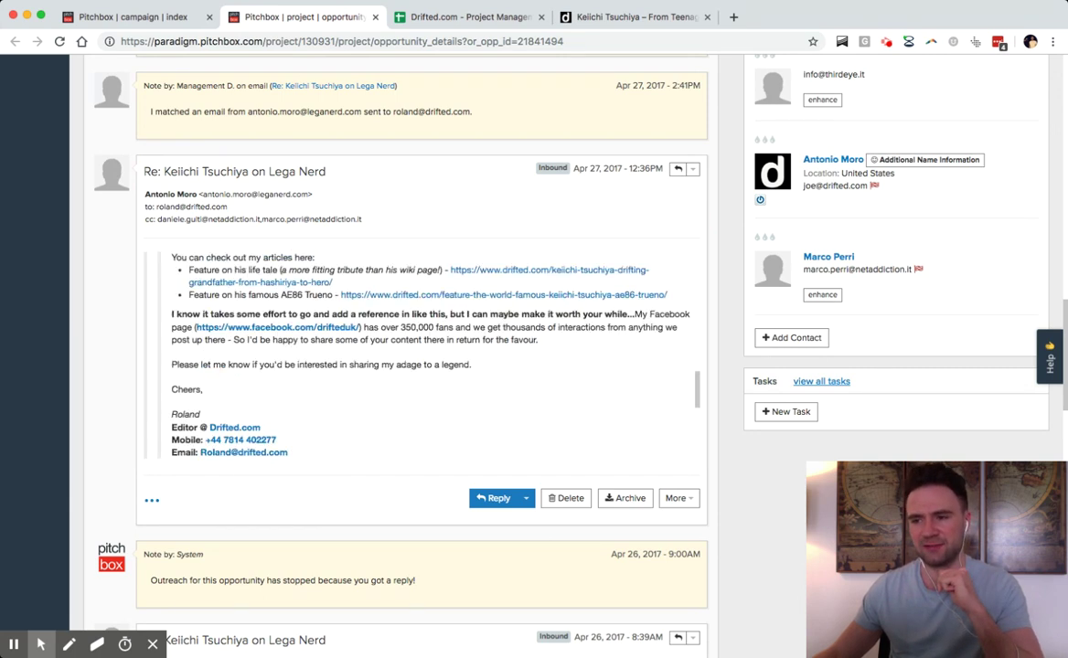
pyautogui.scroll(2, 420, 357)
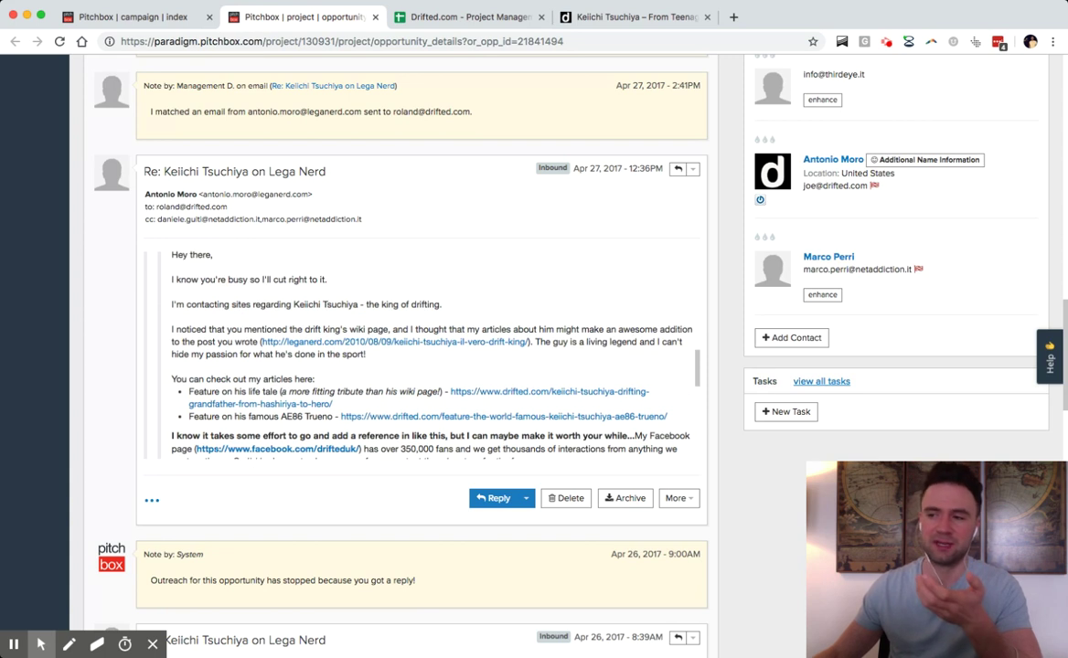
pyautogui.moveTo(442, 305); pyautogui.dragTo(295, 305)
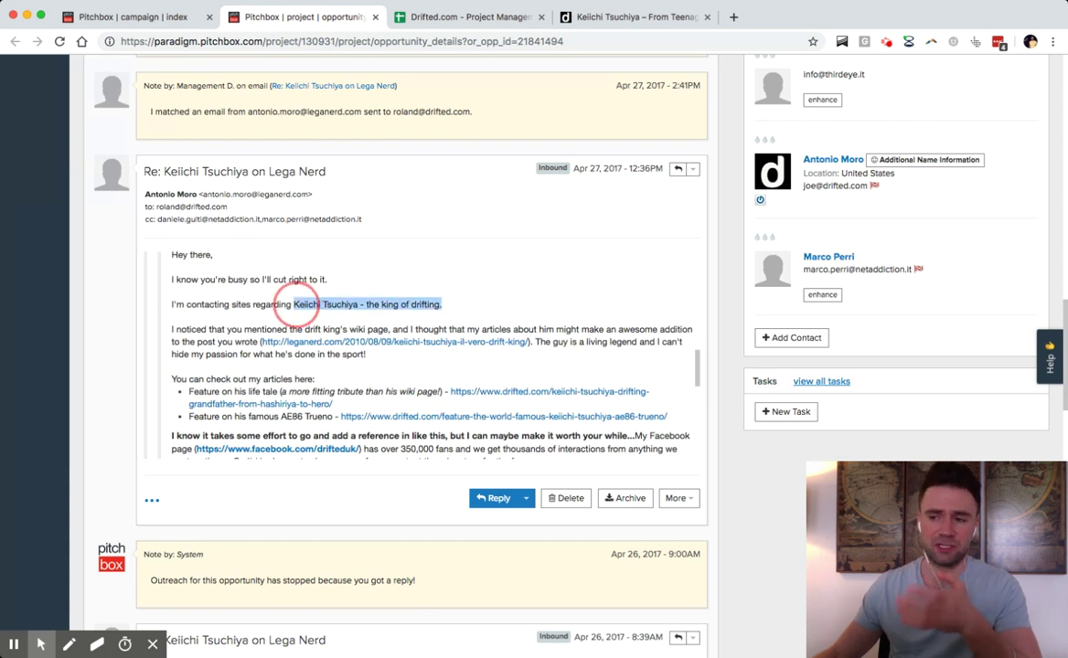
pyautogui.scroll(5, 294, 305)
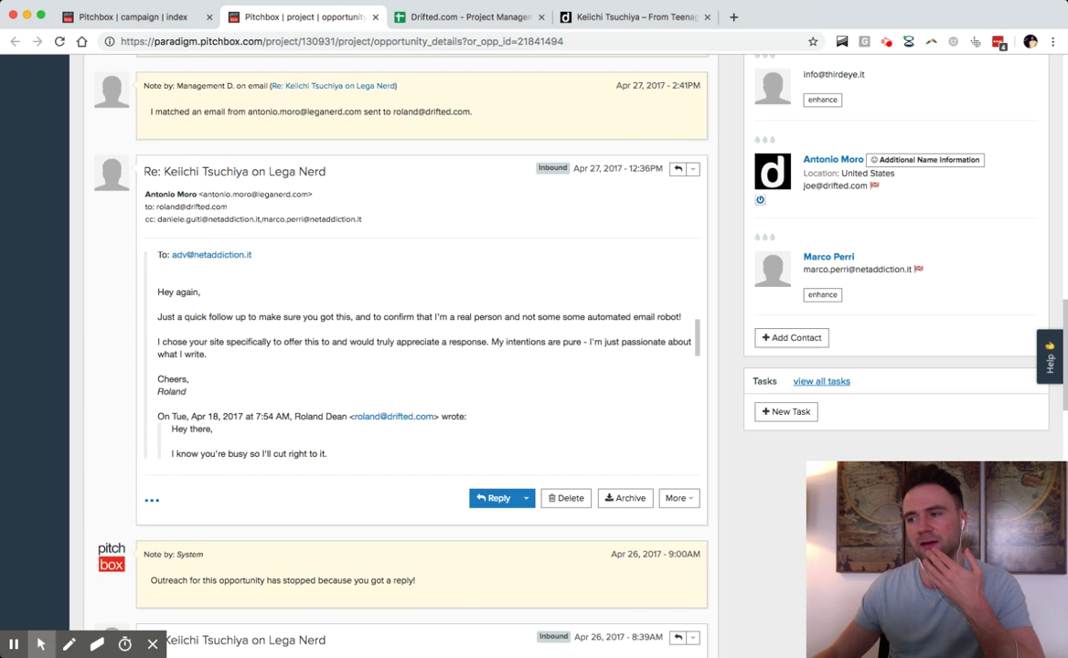
pyautogui.scroll(3, 420, 347)
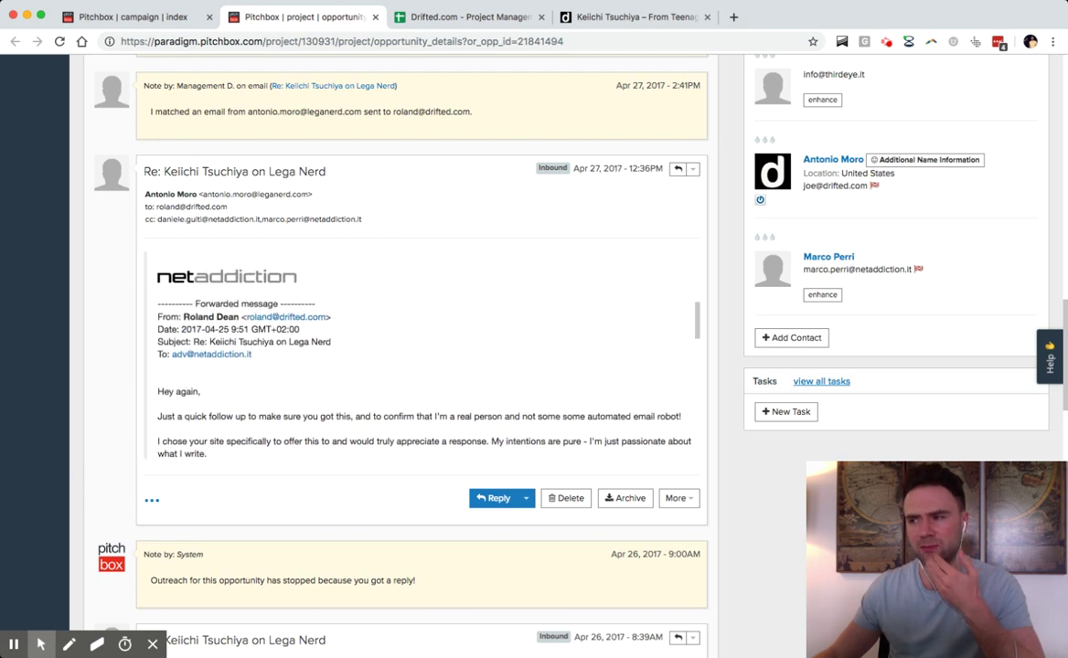
pyautogui.moveTo(698, 320); pyautogui.dragTo(699, 322)
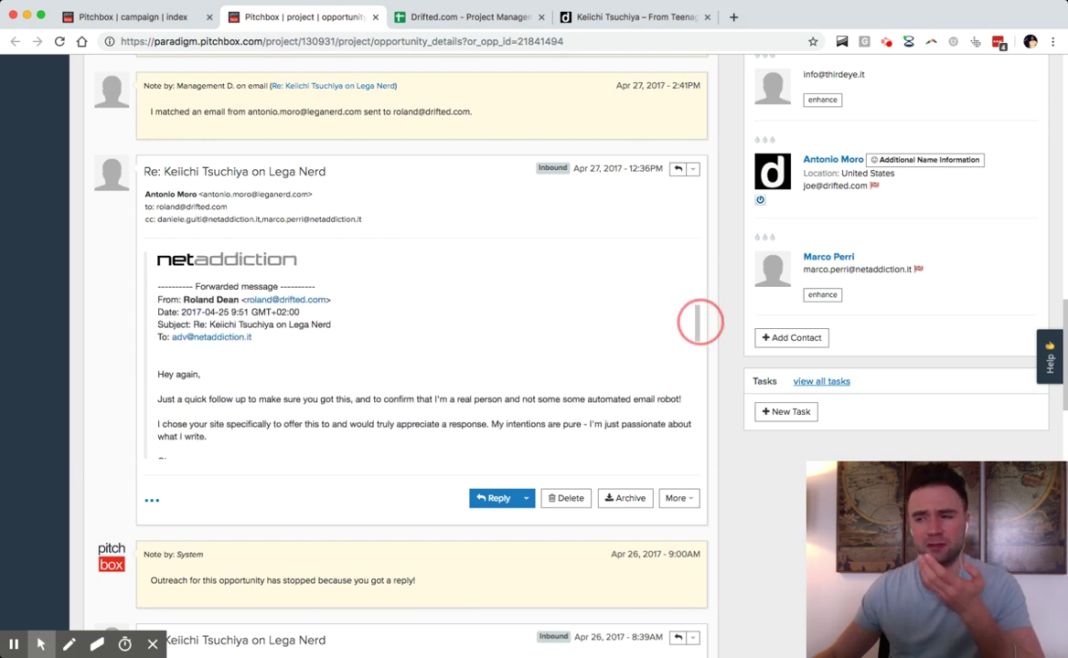
pyautogui.scroll(-3, 699, 322)
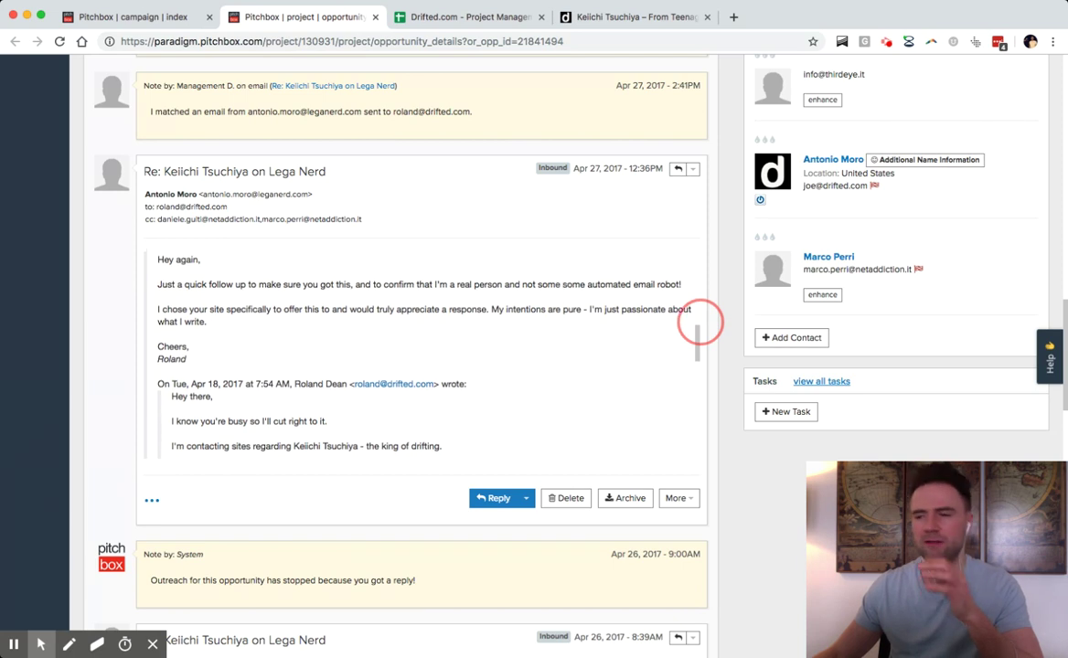
pyautogui.scroll(4, 692, 346)
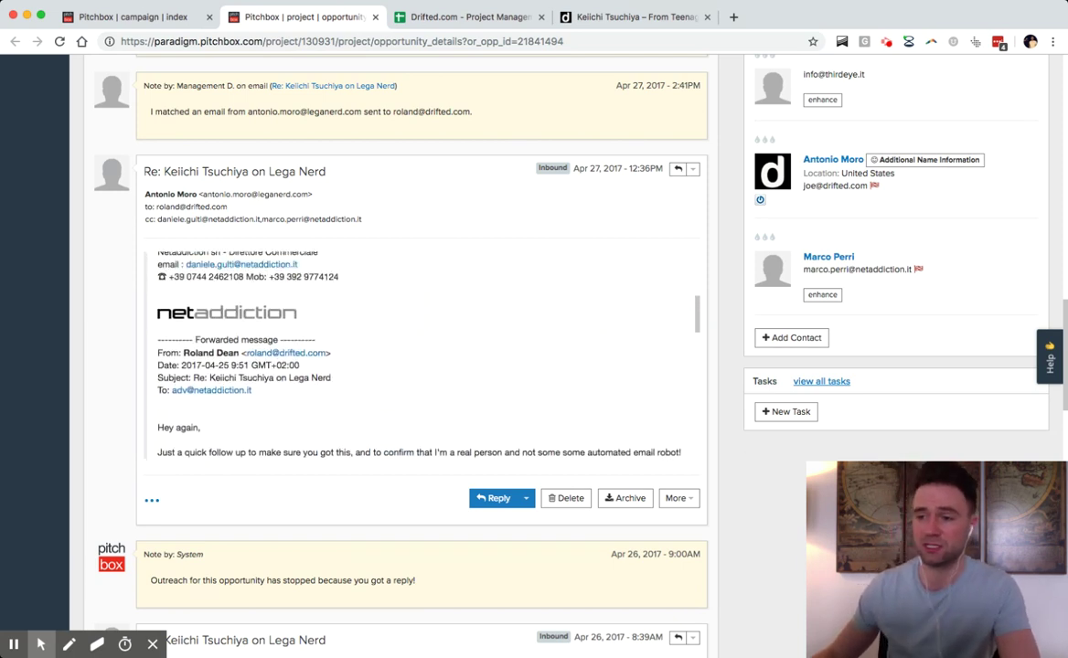
pyautogui.scroll(8, 420, 357)
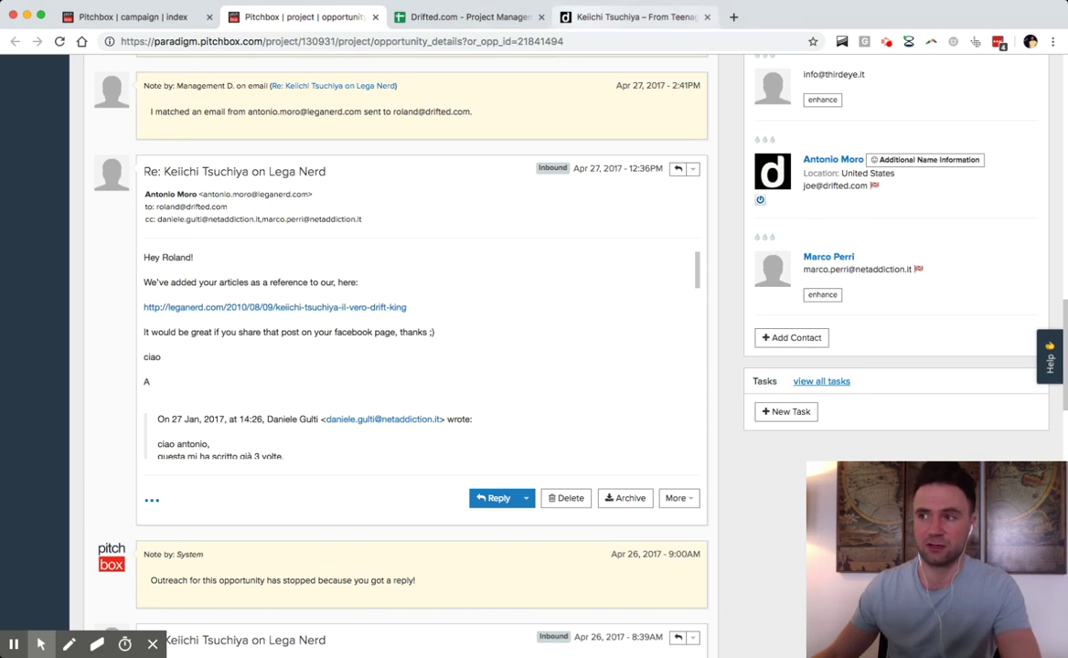
# Step: Highlight the Lega Nerd reply confirming the added article and its request for a Facebook share
pyautogui.click(638, 17)
pyautogui.hotkey('ctrl', 'shift', 'Tab')
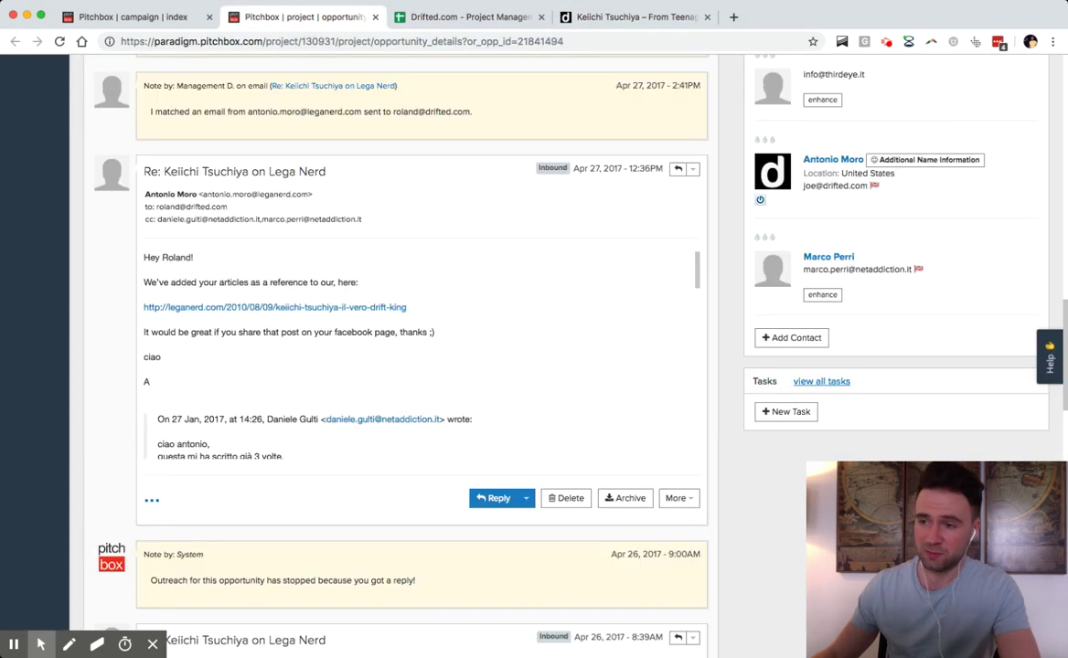
pyautogui.tripleClick(346, 270)
pyautogui.click(344, 271)
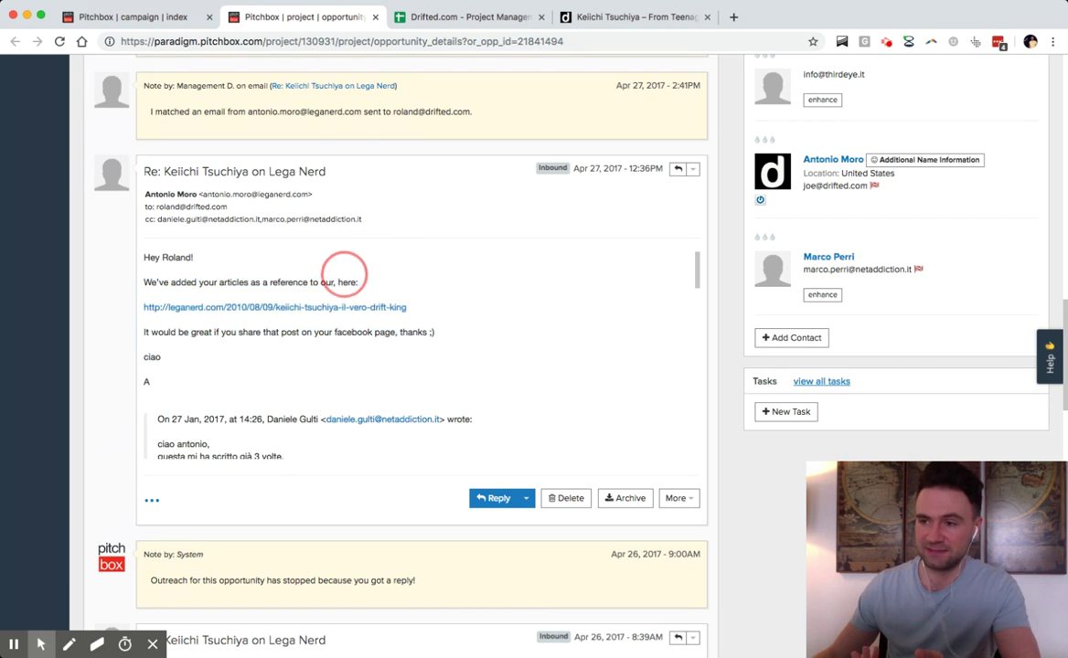
pyautogui.tripleClick(306, 332)
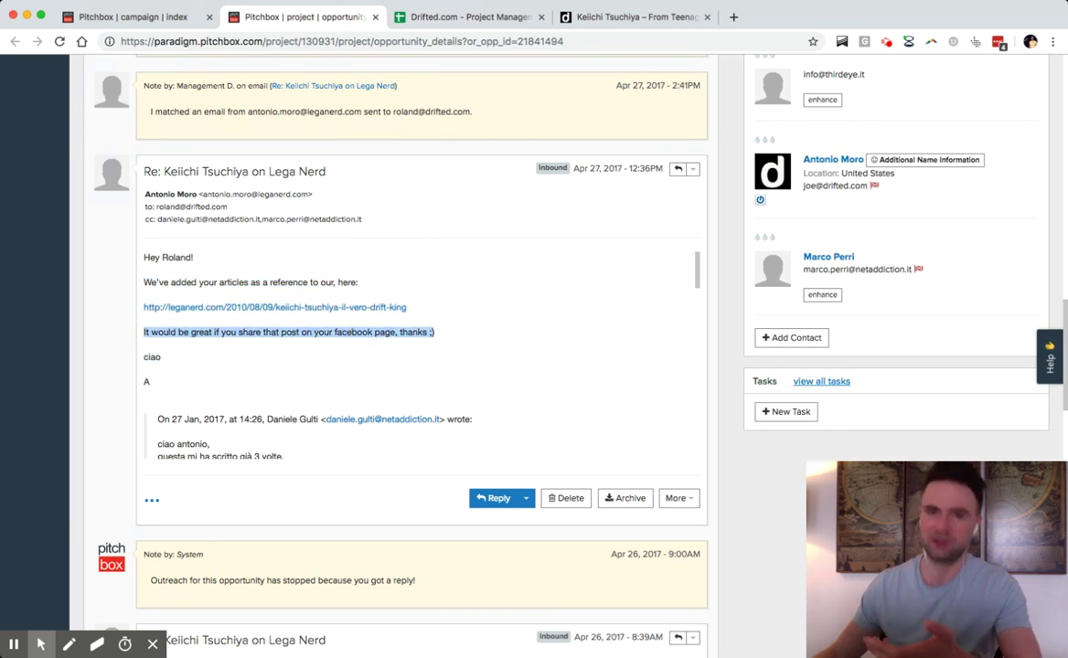
pyautogui.click(486, 299)
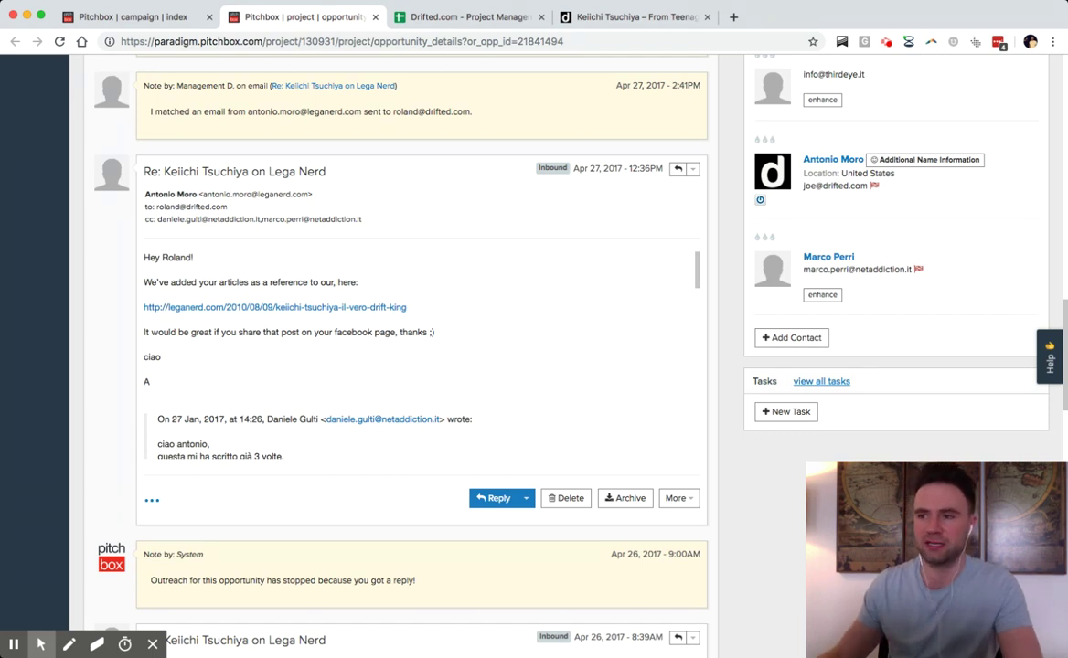
pyautogui.scroll(2, 420, 366)
pyautogui.scroll(3, 421, 366)
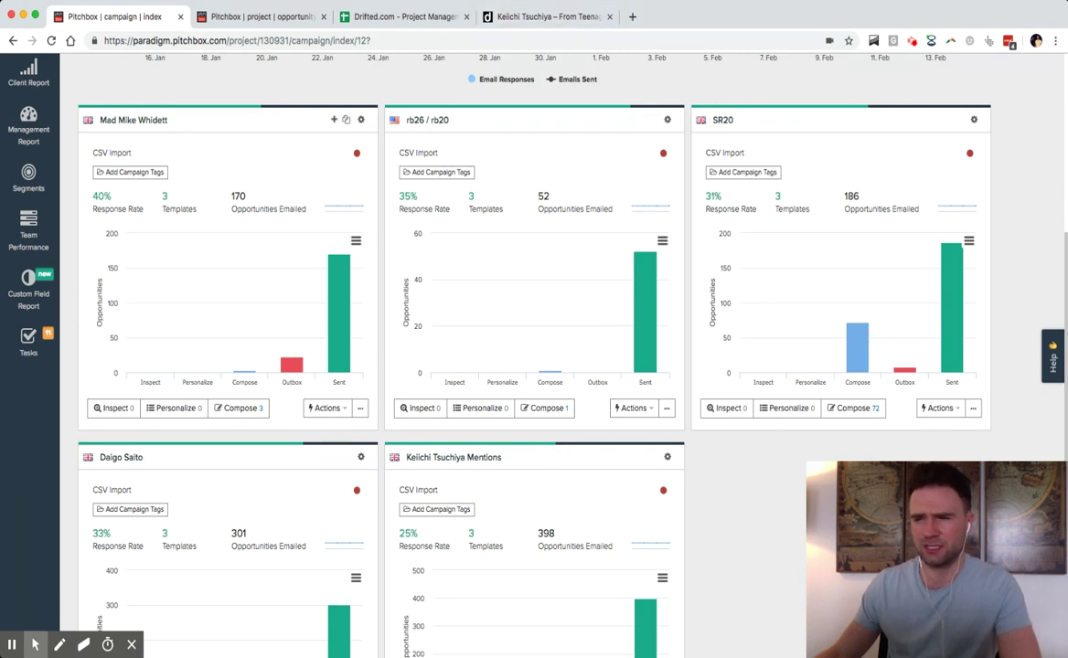
# Step: Review the campaign performance dashboard, then switch to the Drifted.com Project Management spreadsheet
pyautogui.moveTo(338, 258)
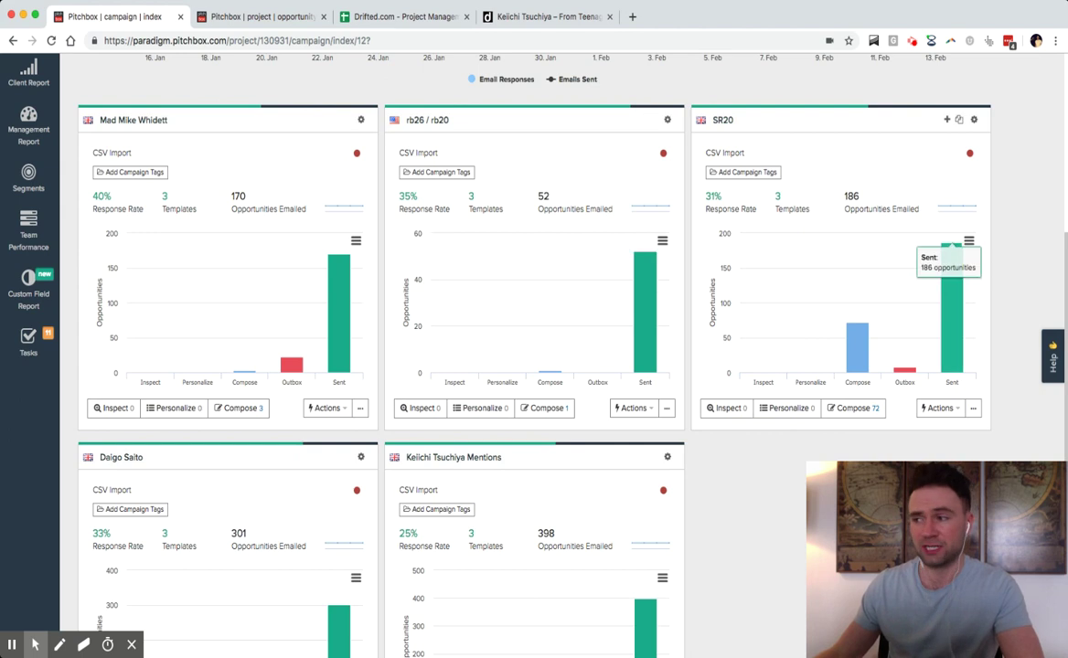
pyautogui.moveTo(645, 275)
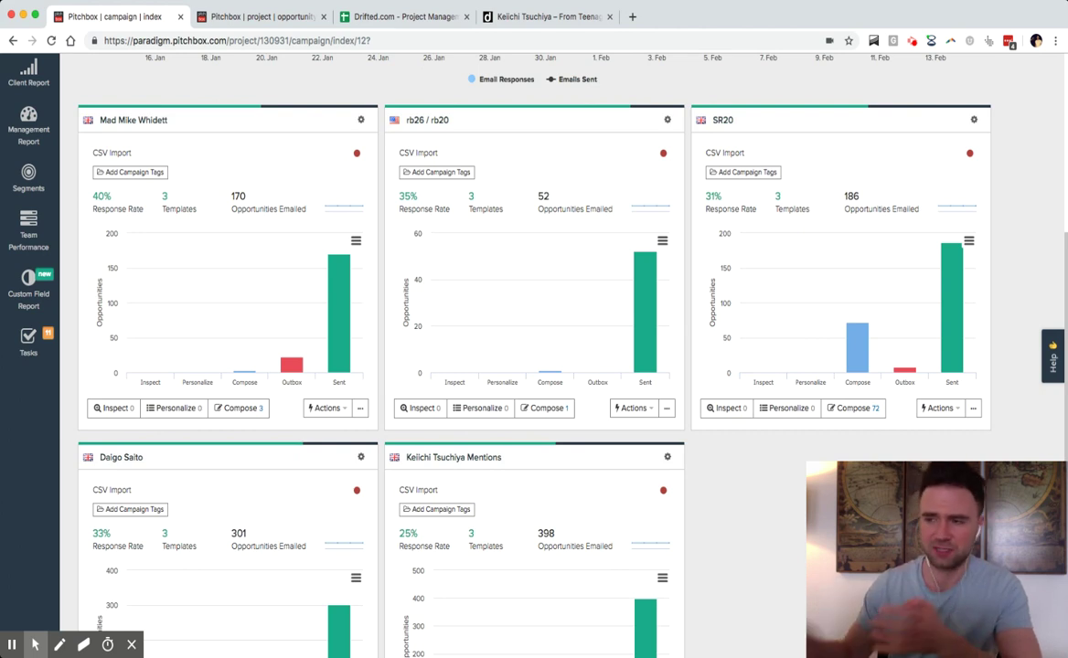
pyautogui.scroll(-3, 876, 108)
pyautogui.scroll(-2, 535, 347)
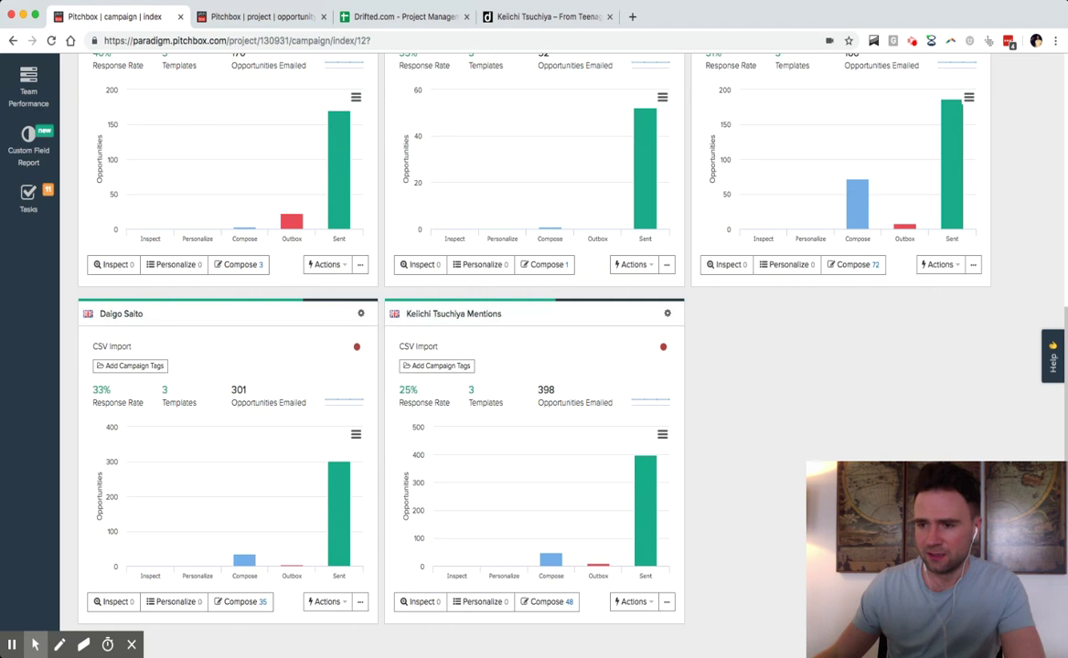
pyautogui.scroll(10, 685, 149)
pyautogui.scroll(-5, 685, 149)
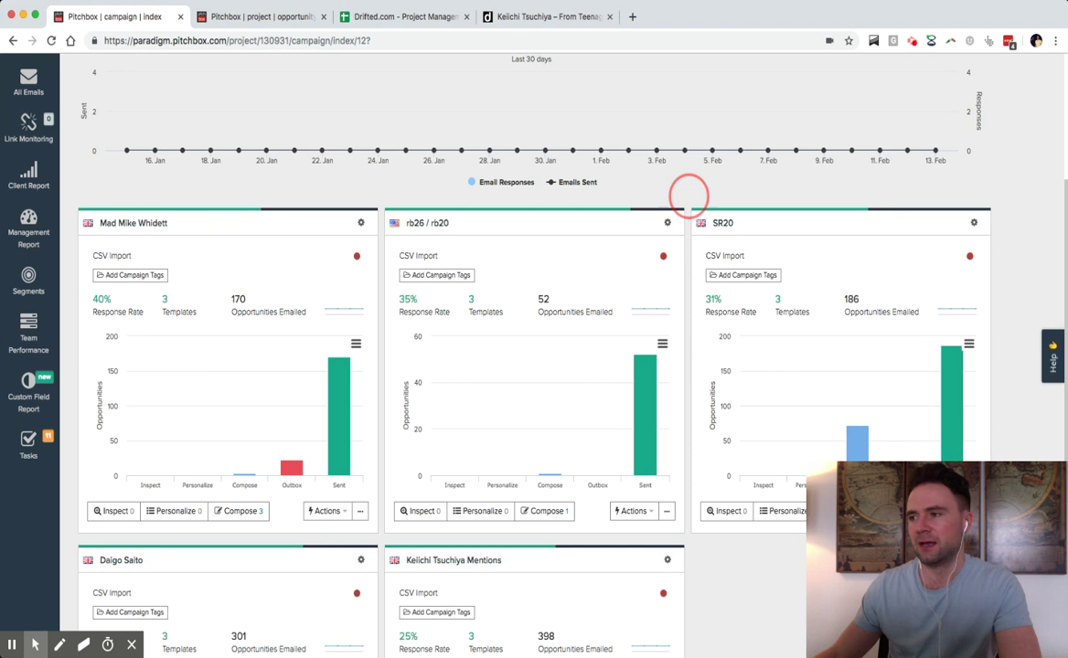
pyautogui.scroll(-2, 640, 275)
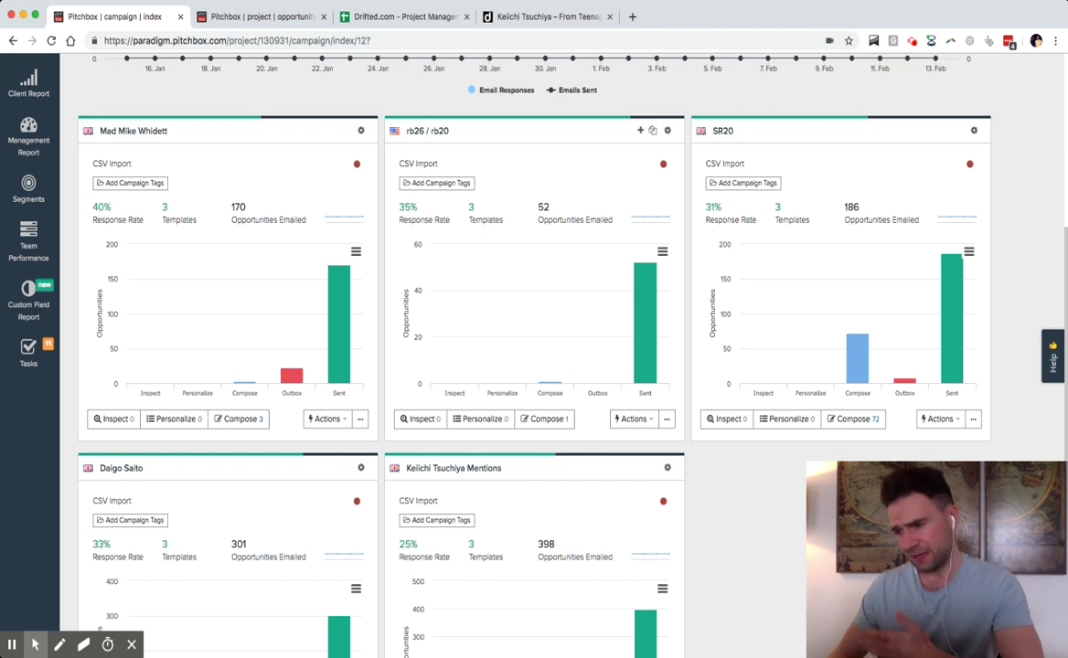
pyautogui.scroll(5, 534, 348)
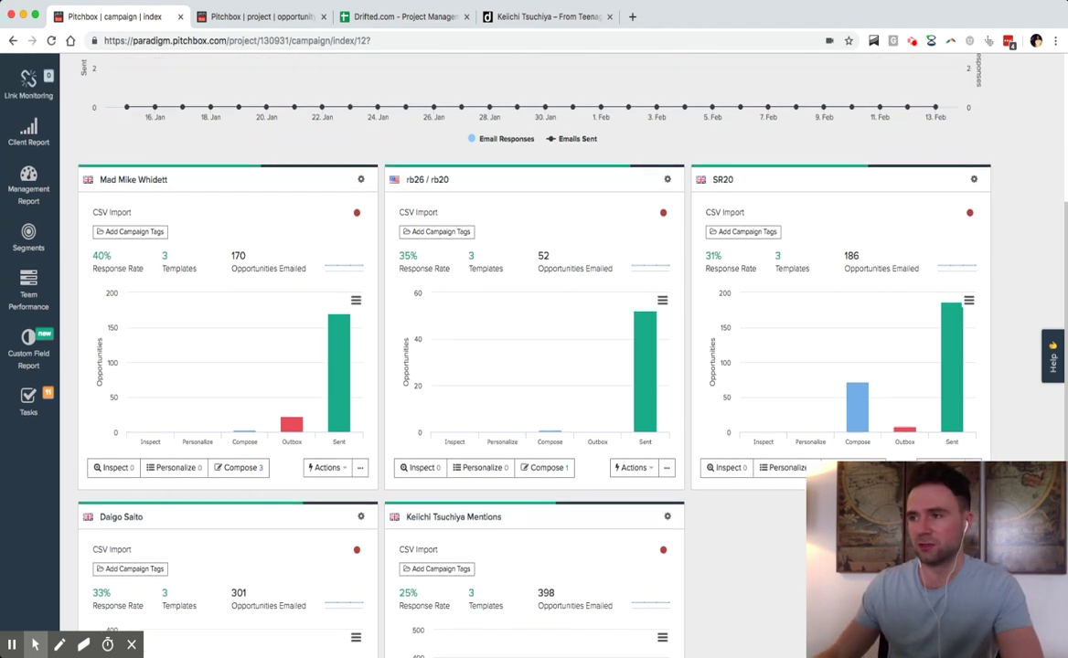
pyautogui.click(394, 16)
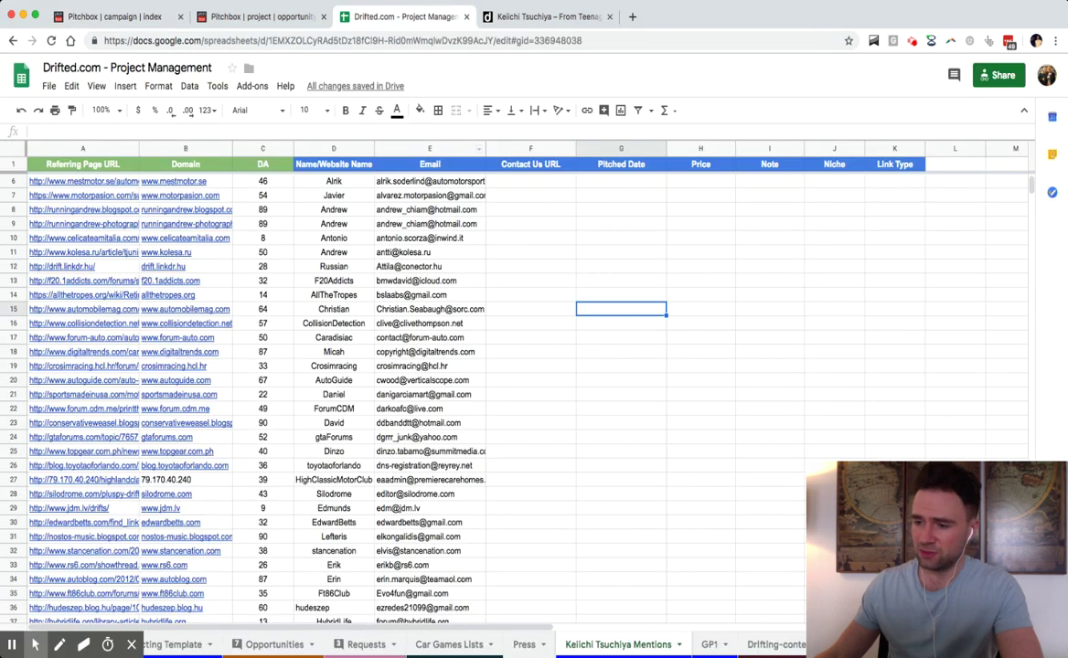
pyautogui.hscroll(-5, 476, 645)
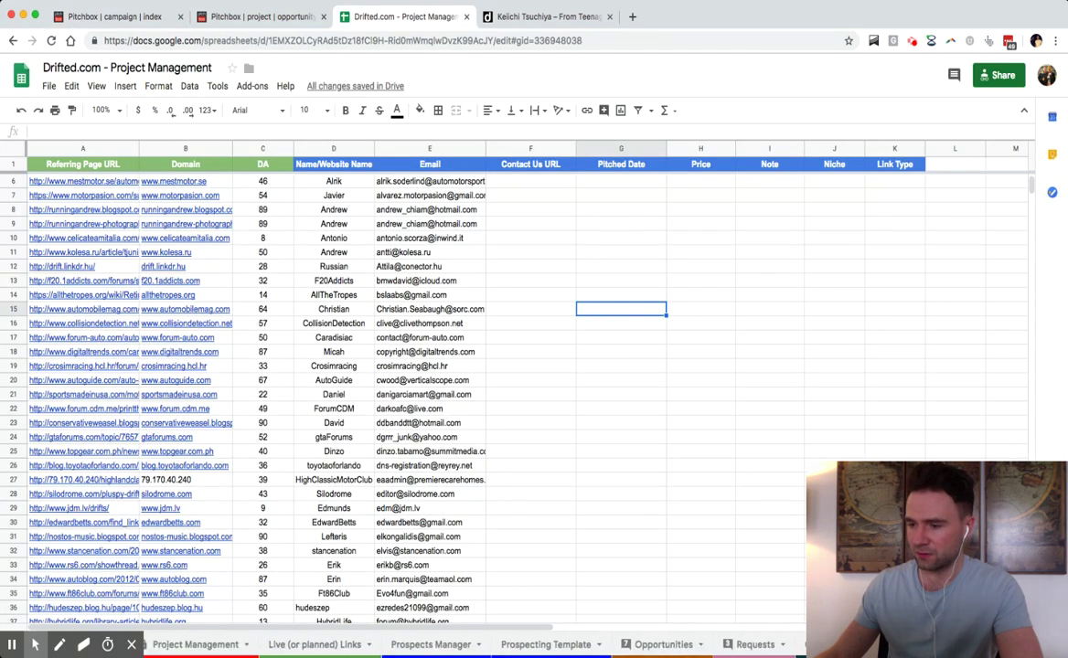
pyautogui.click(314, 645)
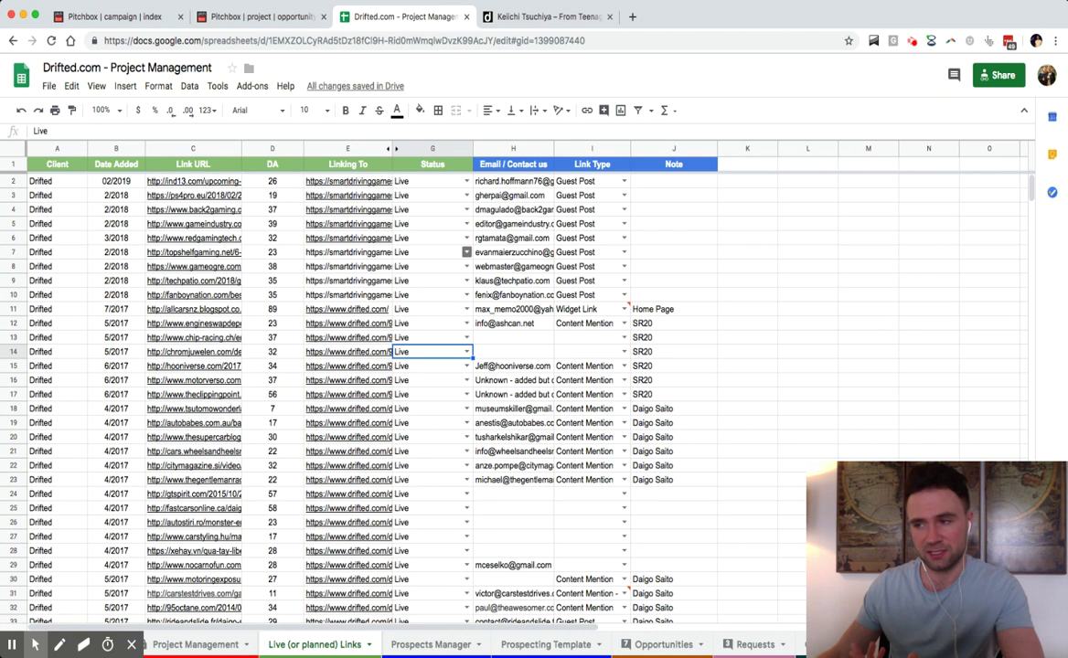
pyautogui.click(585, 238)
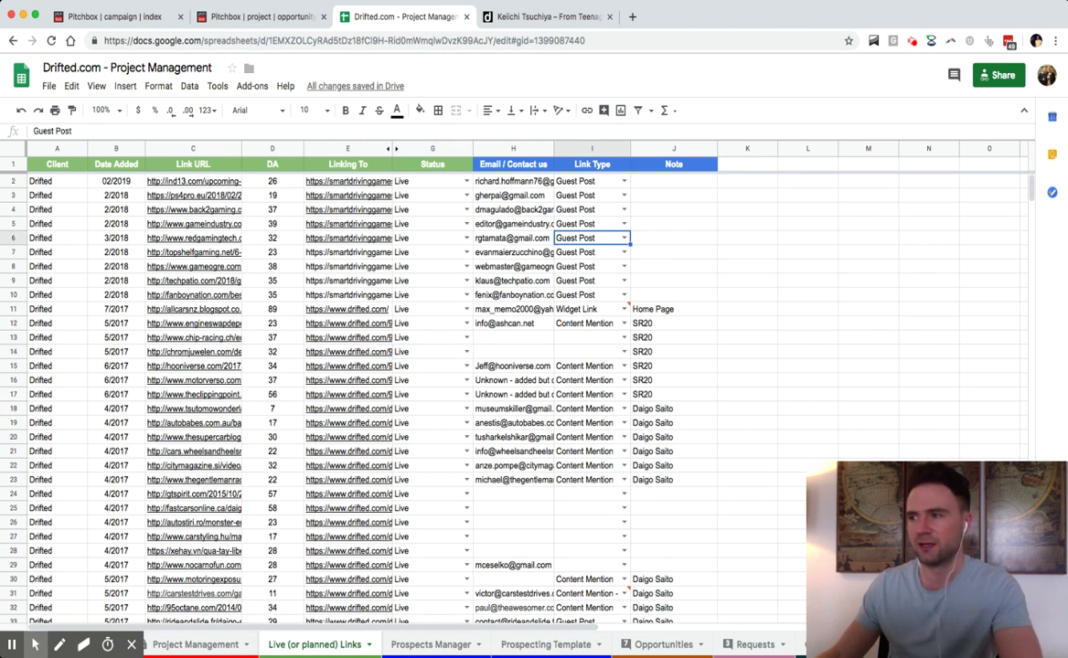
pyautogui.scroll(-5, 994, 402)
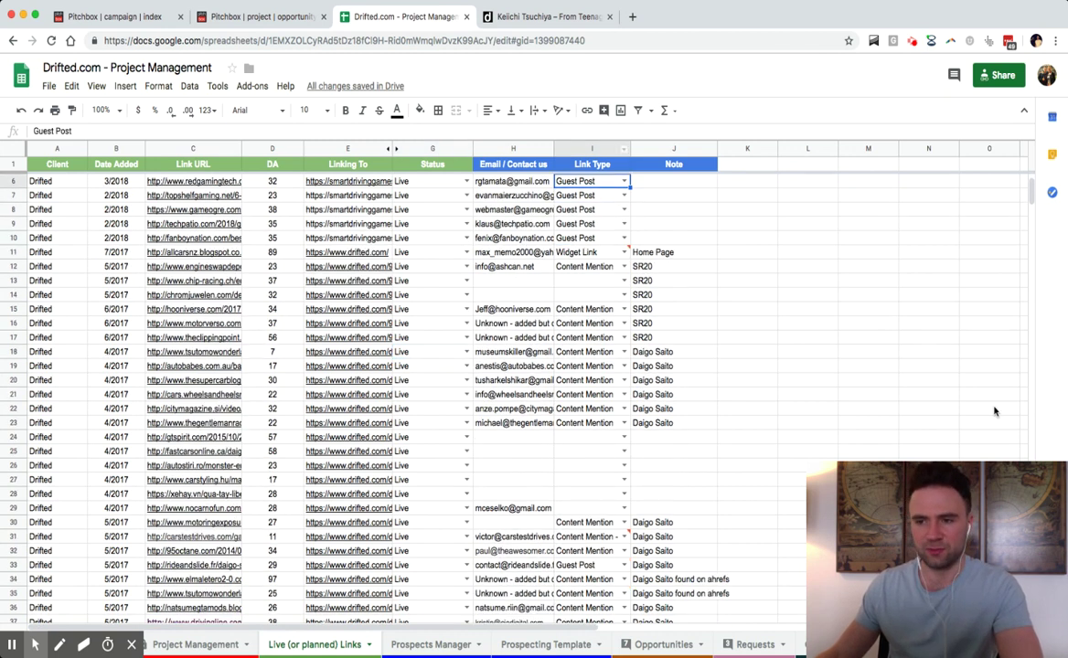
pyautogui.scroll(1, 994, 397)
pyautogui.scroll(5, 994, 397)
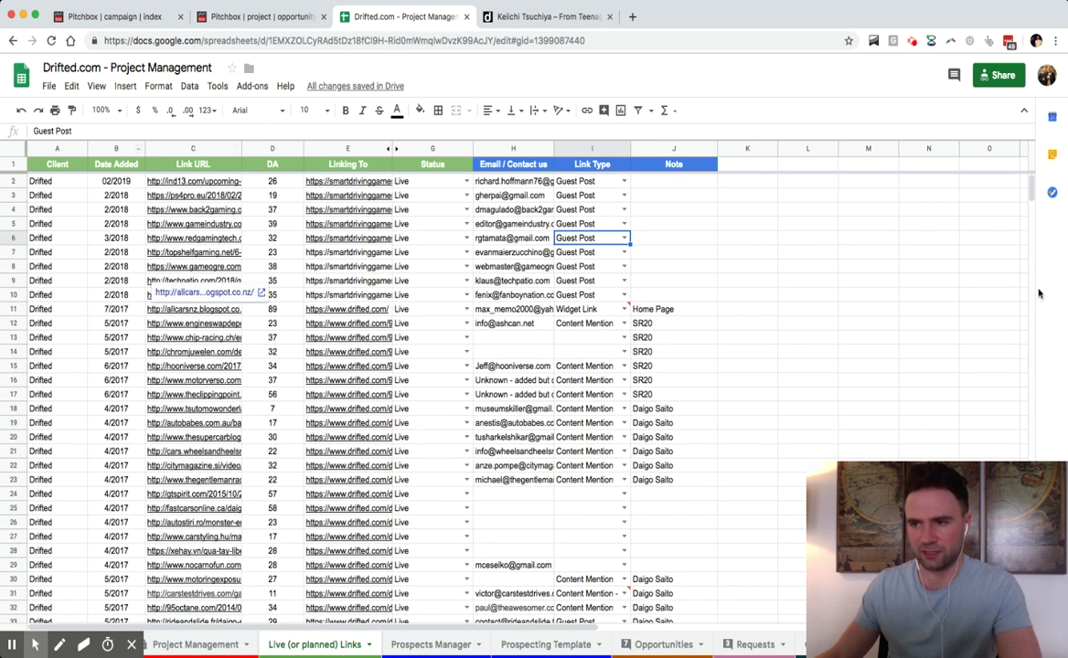
pyautogui.scroll(-10, 513, 393)
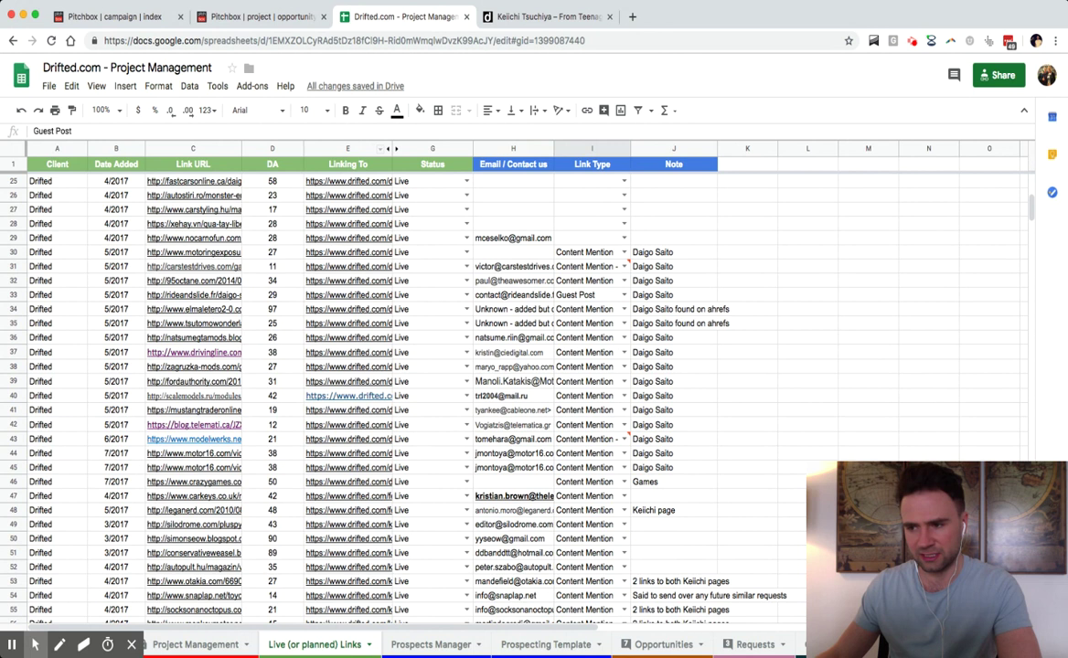
pyautogui.scroll(-15, 512, 393)
pyautogui.scroll(-4, 347, 261)
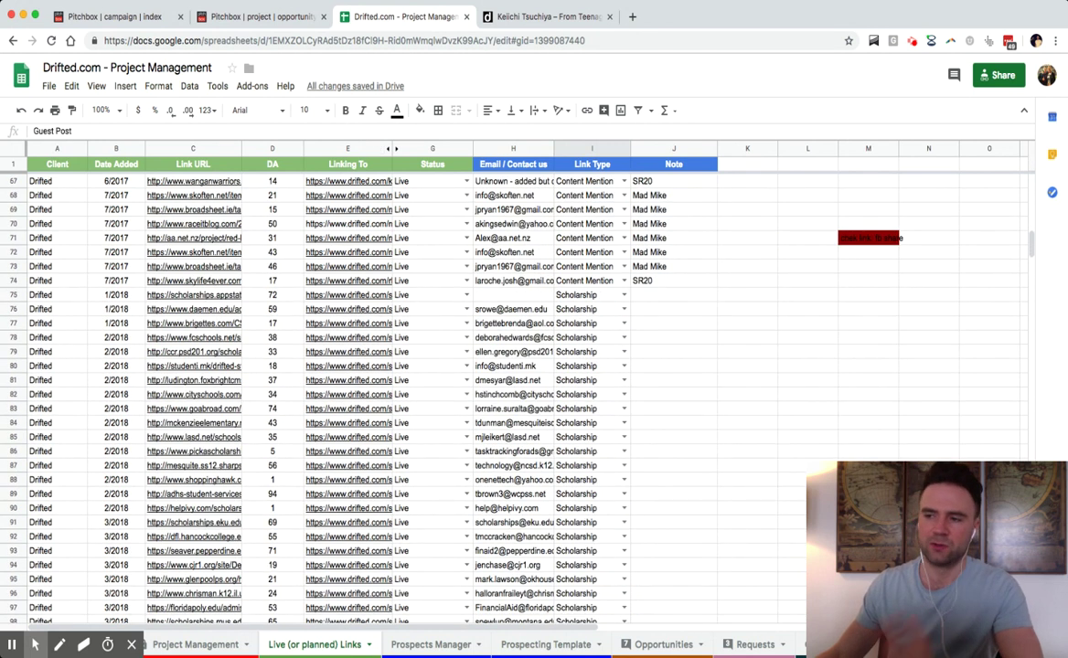
pyautogui.scroll(-20, 512, 393)
pyautogui.scroll(-10, 512, 393)
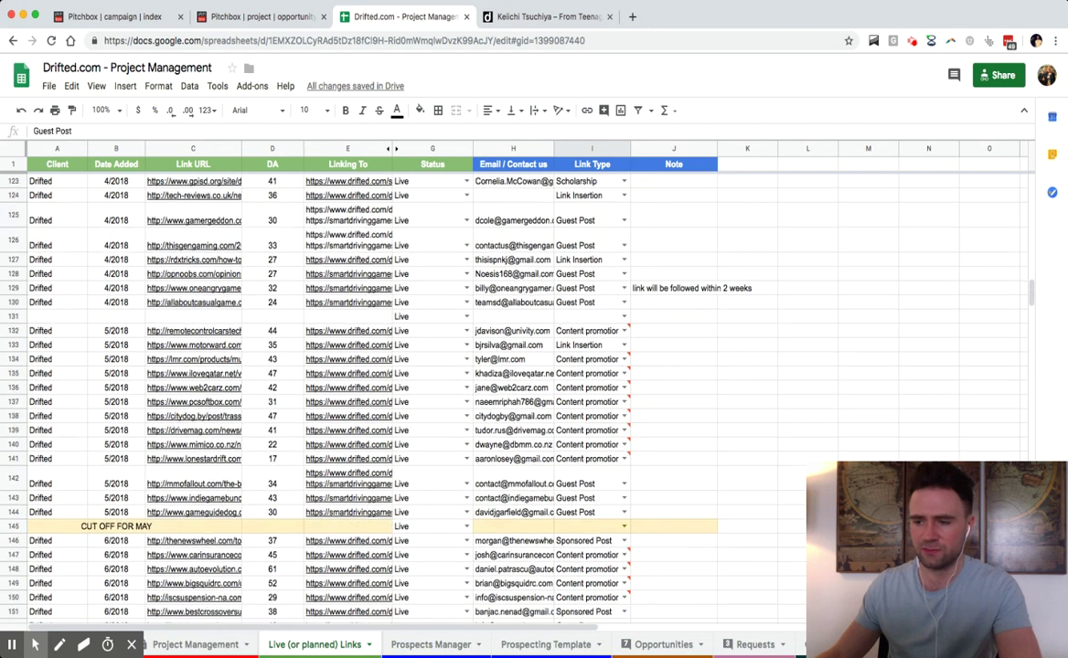
pyautogui.scroll(20, 513, 393)
pyautogui.scroll(20, 512, 393)
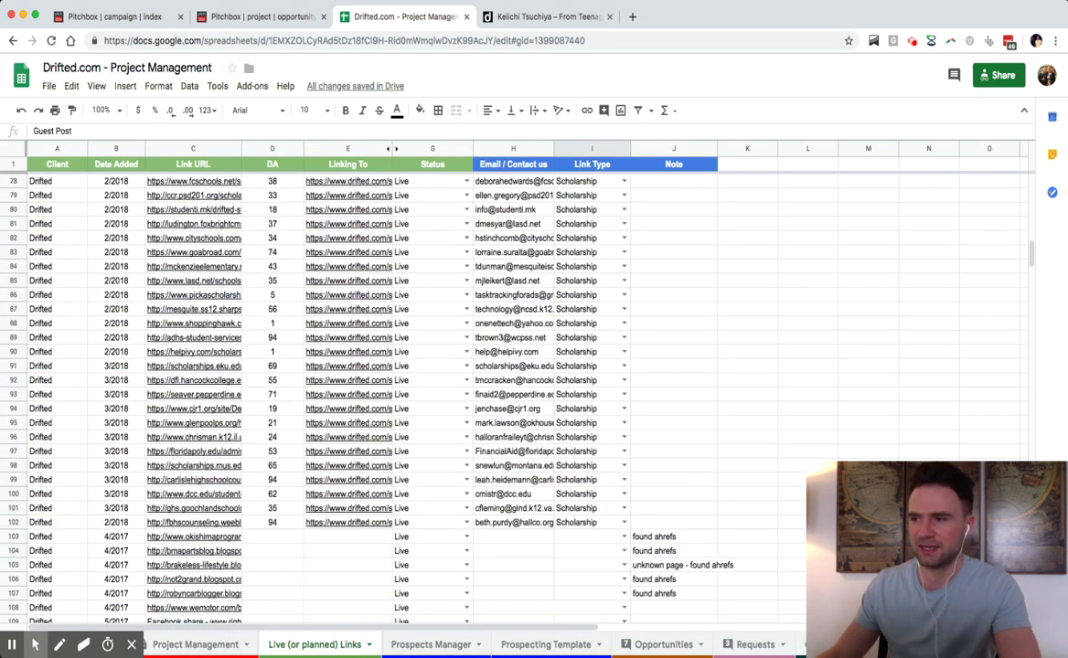
pyautogui.scroll(15, 512, 393)
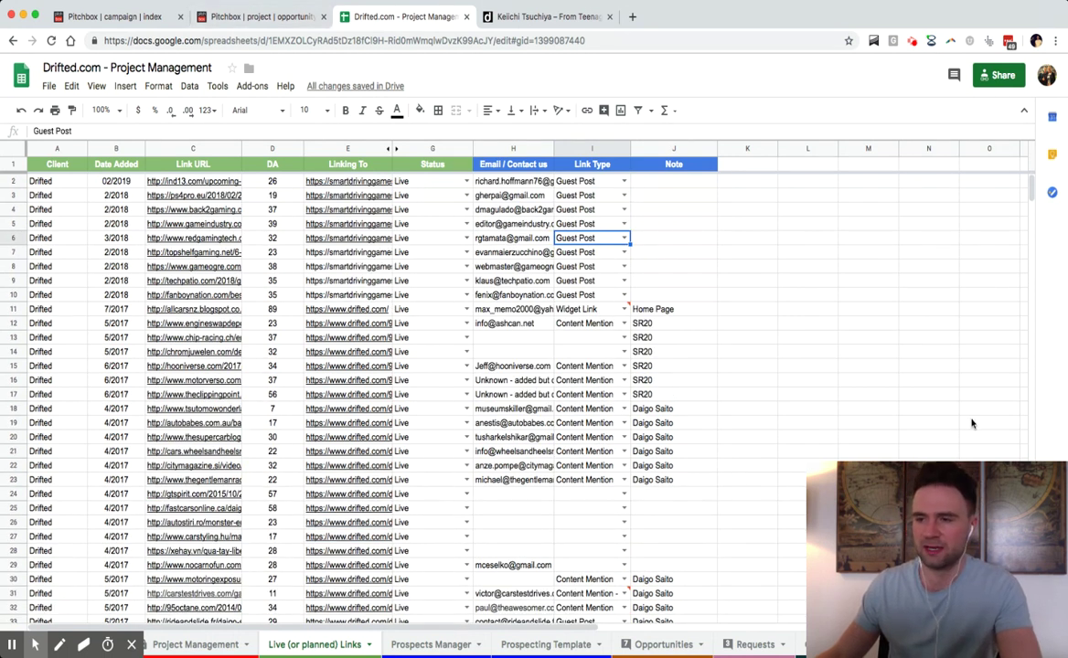
pyautogui.click(347, 366)
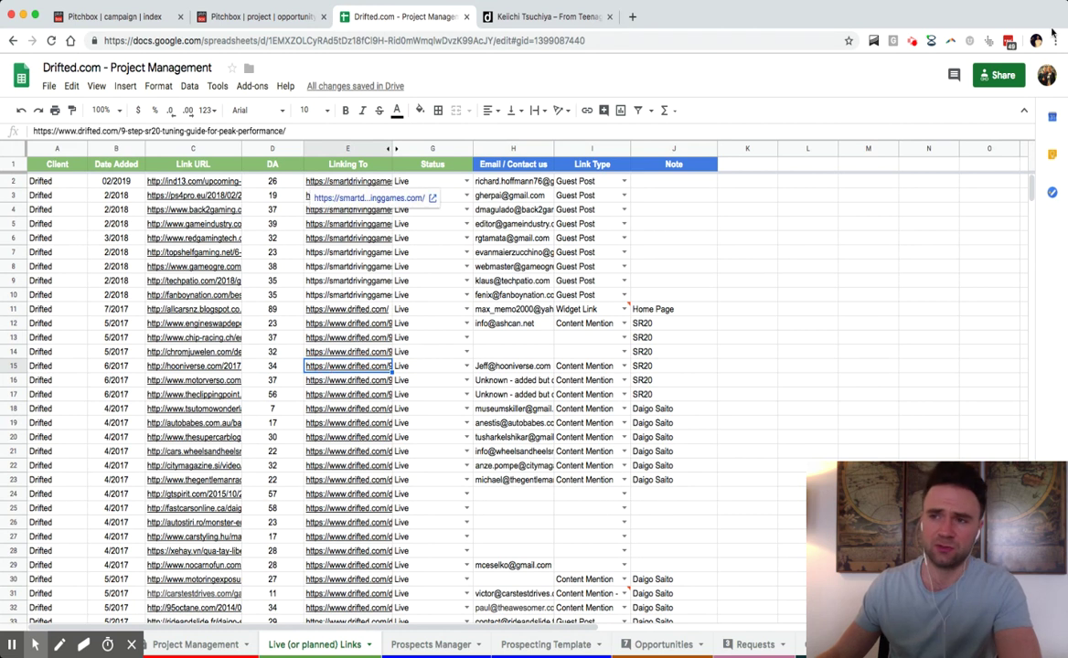
# Step: Jump back to the Pitchbox Active Campaigns dashboard showing 2,015 opportunities emailed and 113 in outbox
pyautogui.press('super+1')
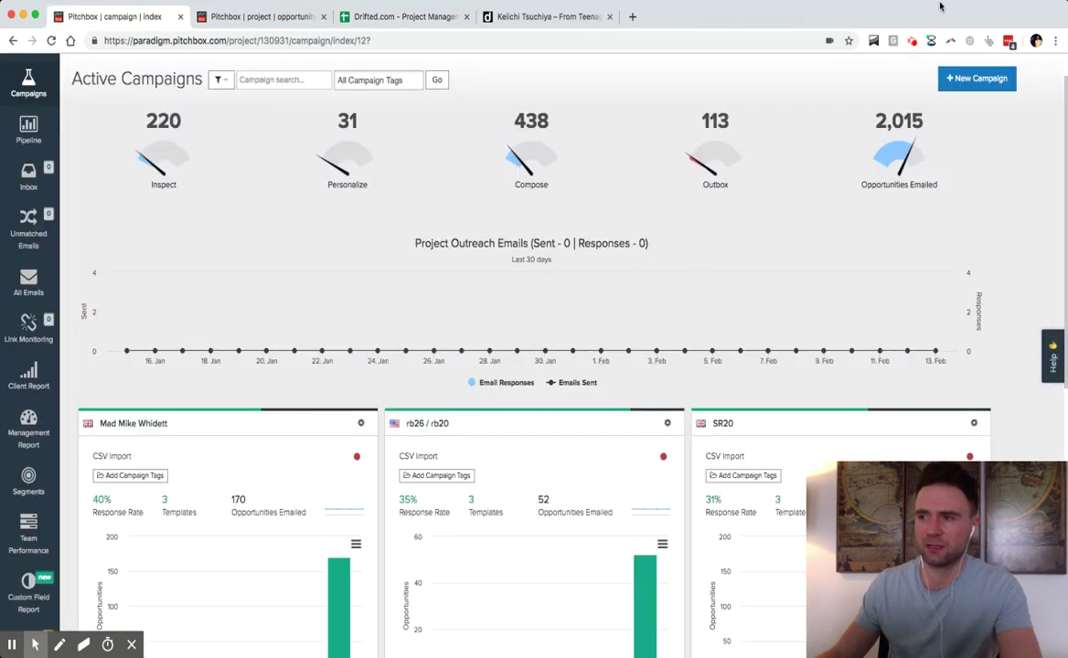